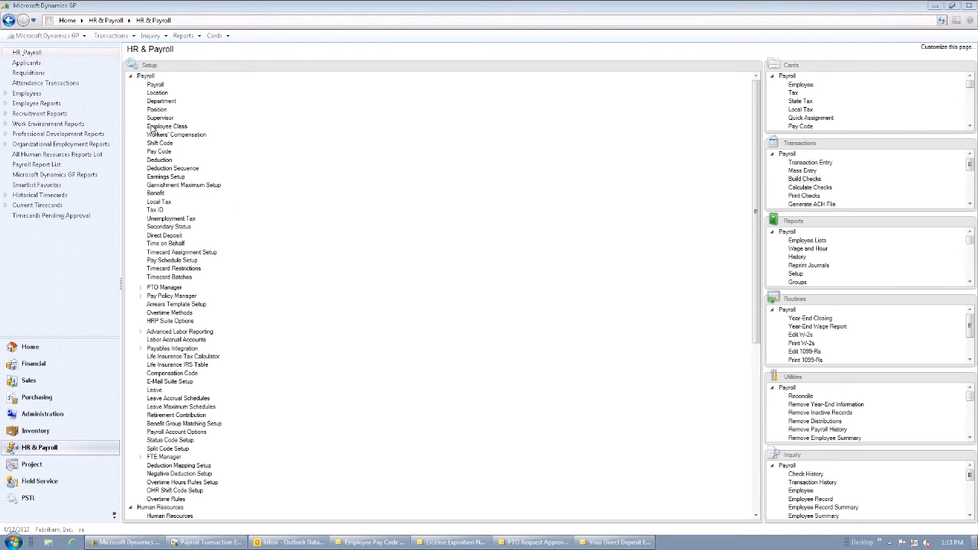
Step: Look up the OT overtime calculation method and examine its factor and the pay codes included in the average
{"action": "left_click", "coordinate": [175, 314]}
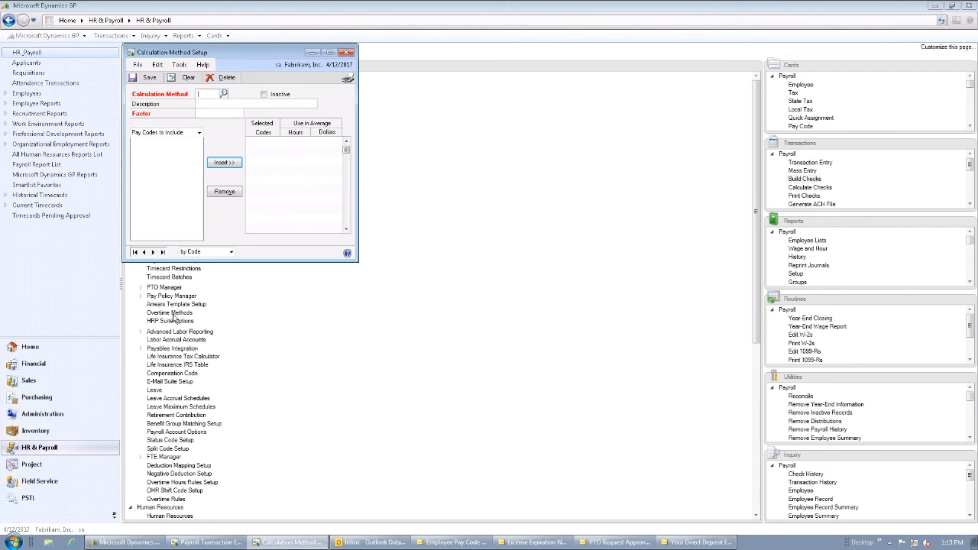
{"action": "type", "text": "OT"}
{"action": "key", "text": "Tab"}
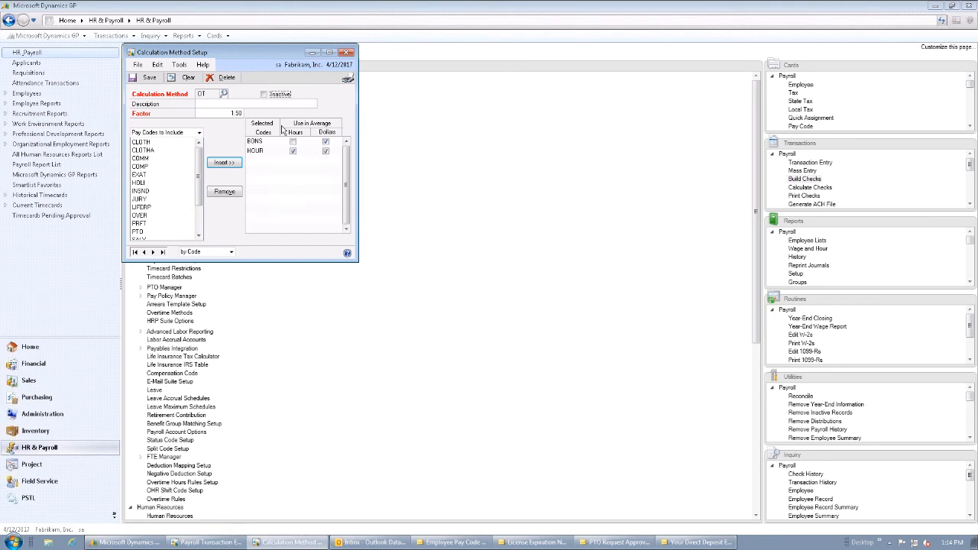
{"action": "left_click", "coordinate": [221, 114]}
Step: Look up the employee's OVER pay code and examine the calculation methods in its additional pay code options
{"action": "left_click", "coordinate": [800, 126]}
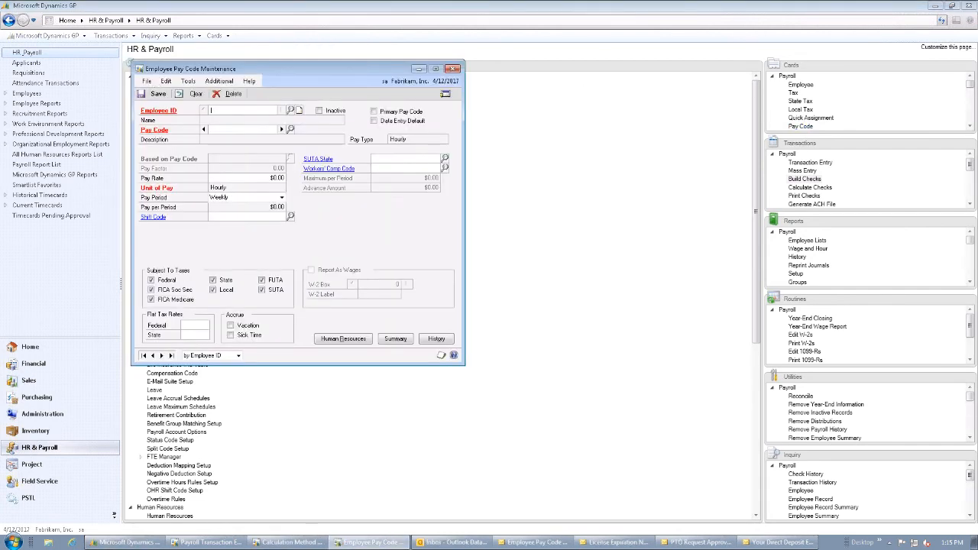
{"action": "type", "text": "BARR0001"}
{"action": "key", "text": "Tab"}
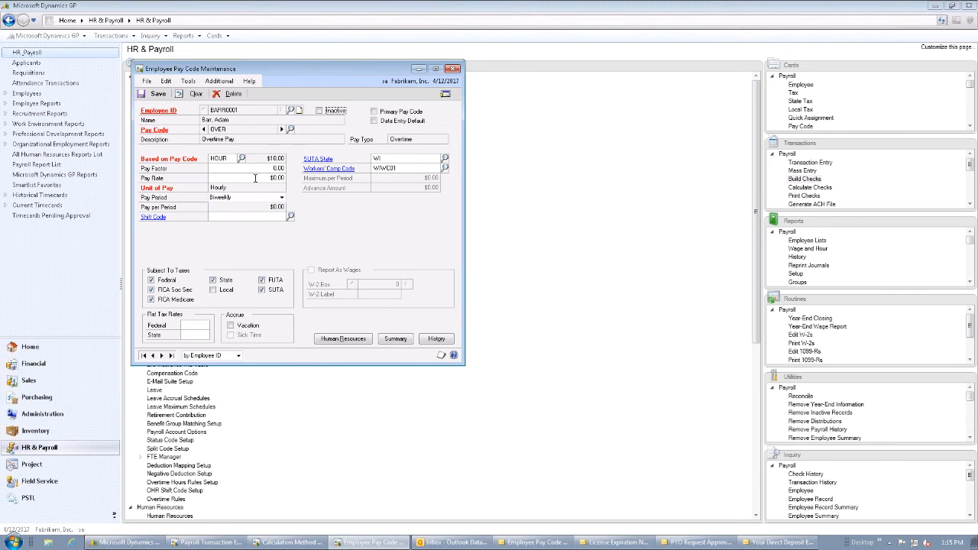
{"action": "left_click", "coordinate": [445, 95]}
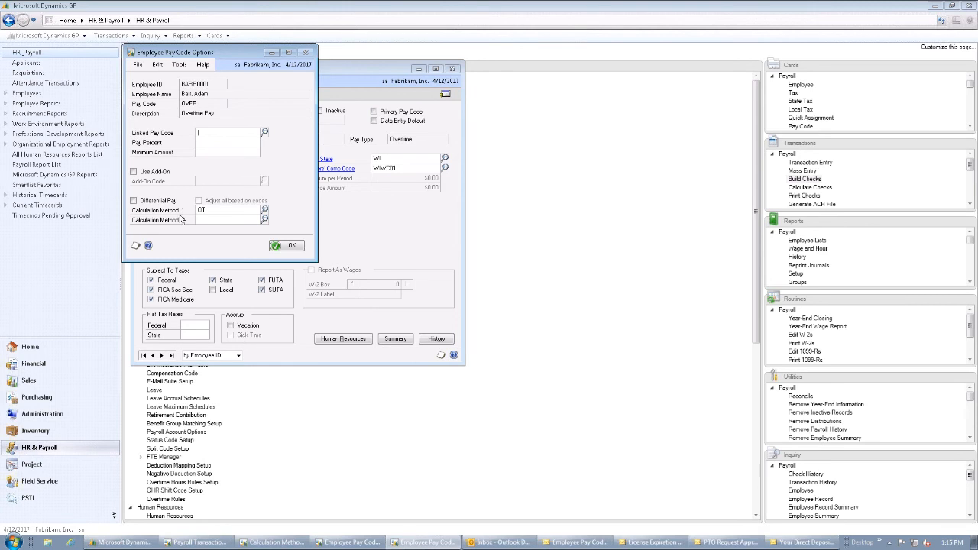
{"action": "double_click", "coordinate": [209, 209]}
{"action": "left_click", "coordinate": [290, 247]}
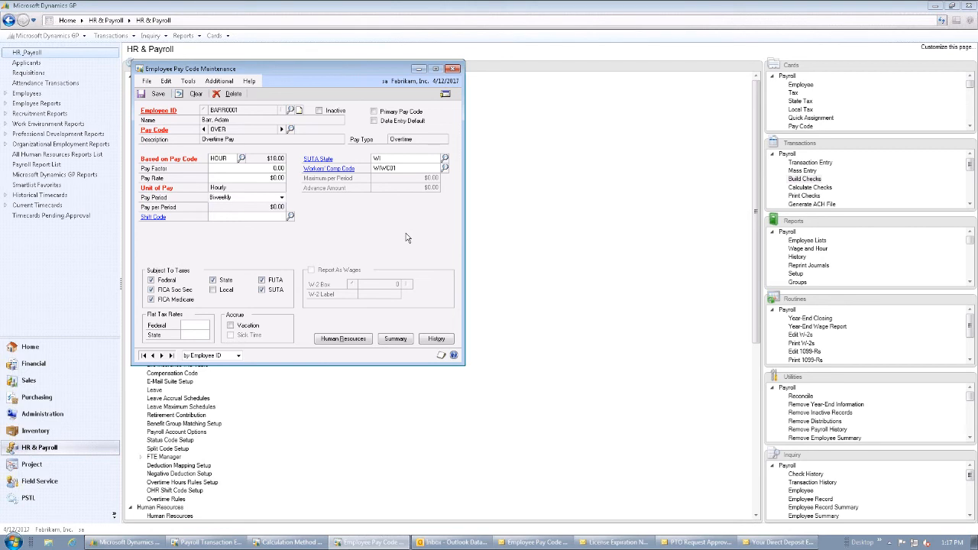
{"action": "left_click", "coordinate": [454, 69]}
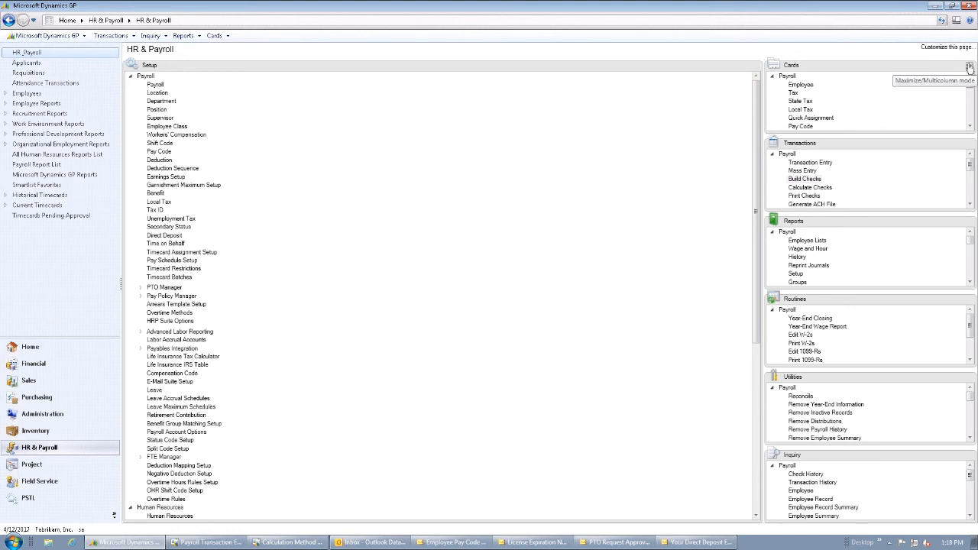
Step: Show the Cards list in the main area and examine the employee's transaction auto-split for position CSP
{"action": "left_click", "coordinate": [969, 68]}
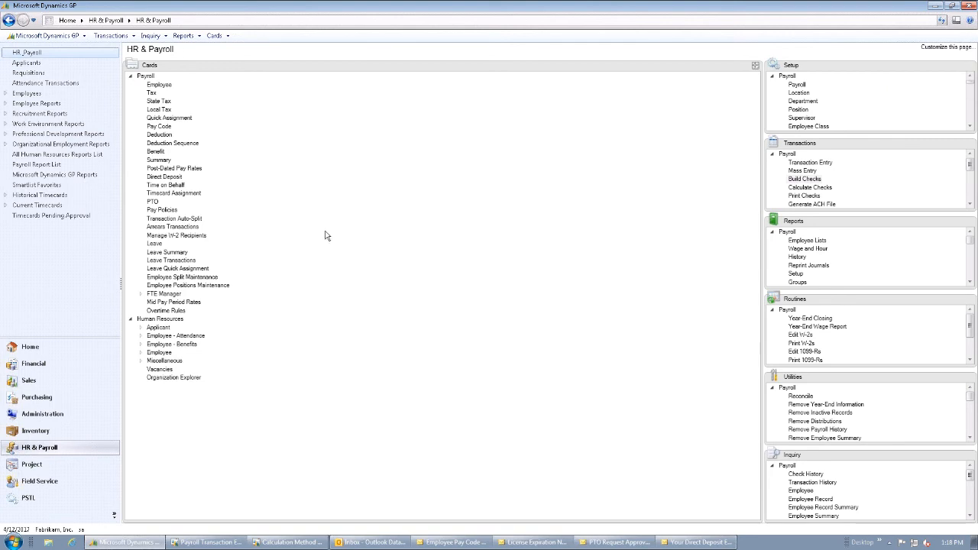
{"action": "left_click", "coordinate": [186, 219]}
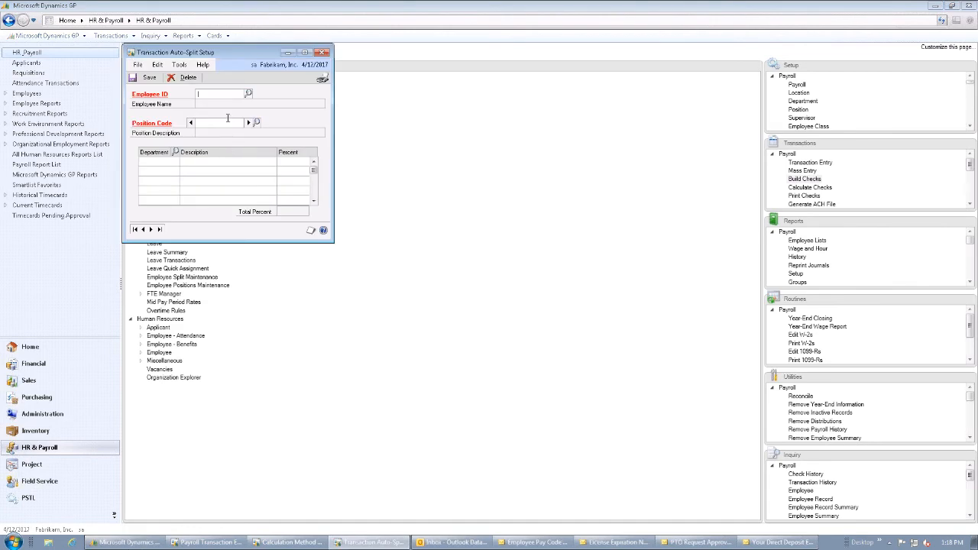
{"action": "type", "text": "A"}
{"action": "left_click", "coordinate": [222, 103]}
{"action": "left_click", "coordinate": [224, 125]}
{"action": "type", "text": "C"}
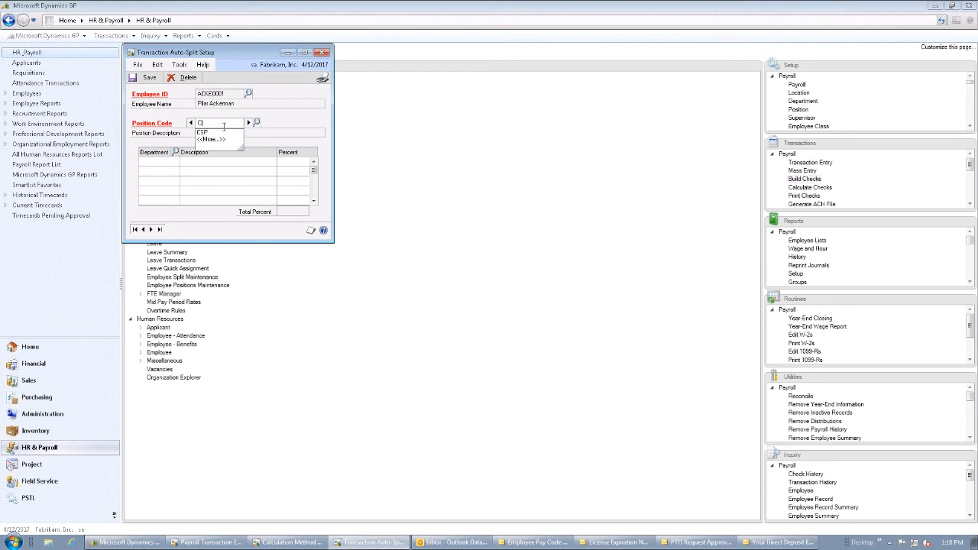
{"action": "type", "text": "SP"}
{"action": "key", "text": "Tab"}
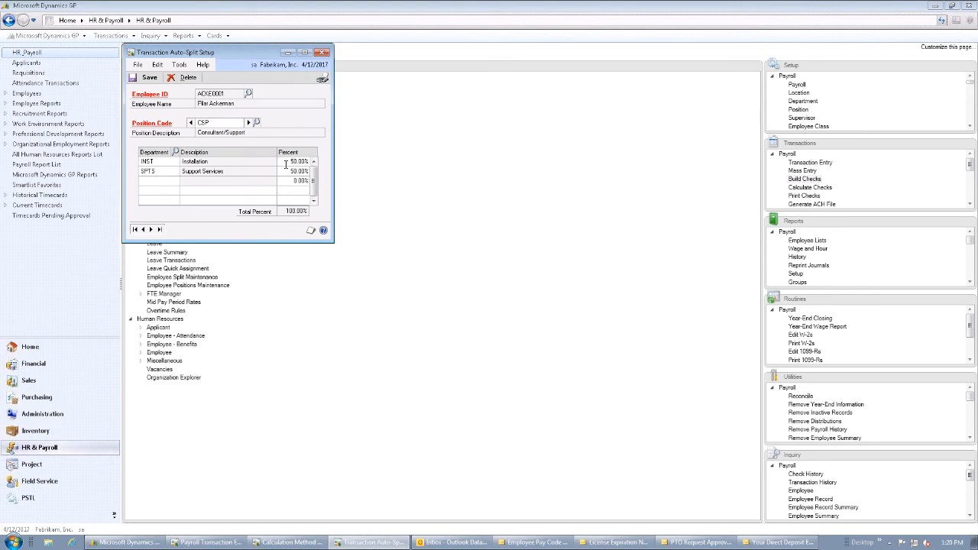
{"action": "left_click", "coordinate": [323, 52]}
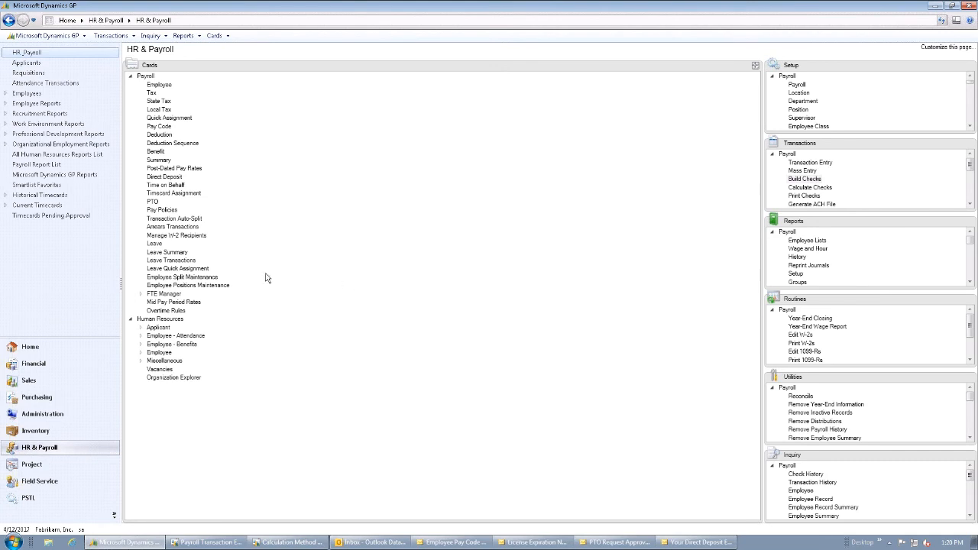
Step: Look up the employee's SPTS / SALES split code in Employee Split Maintenance and examine its department and position percentages
{"action": "left_click", "coordinate": [186, 278]}
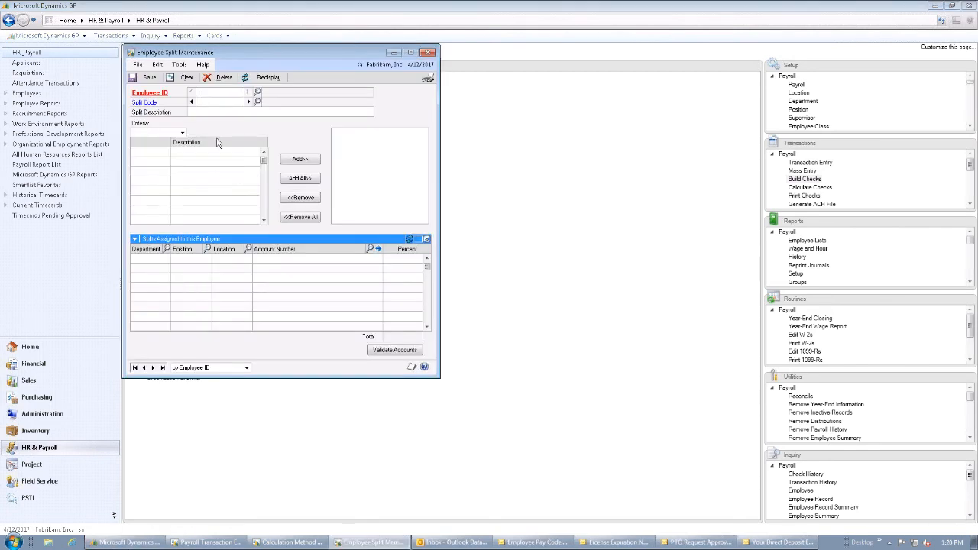
{"action": "type", "text": "ACKE0001"}
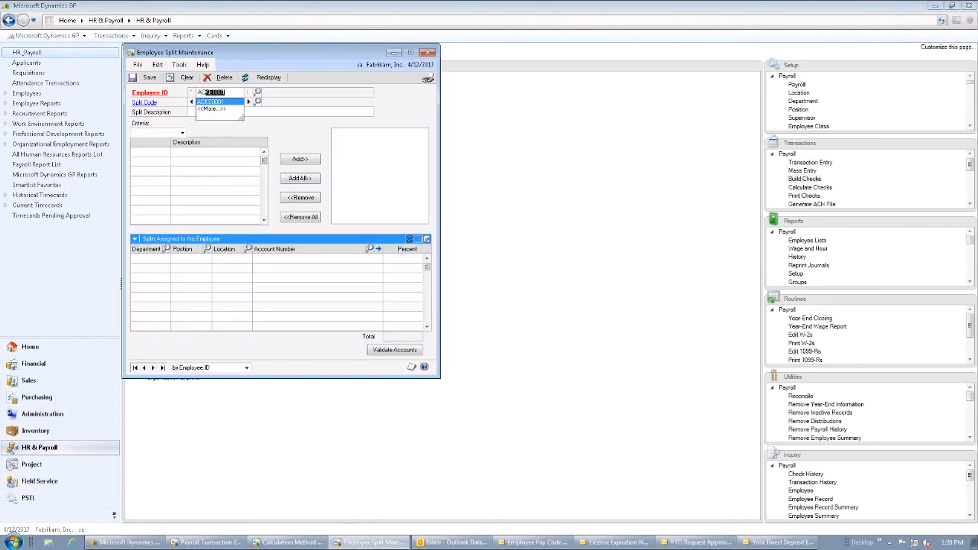
{"action": "key", "text": "Tab"}
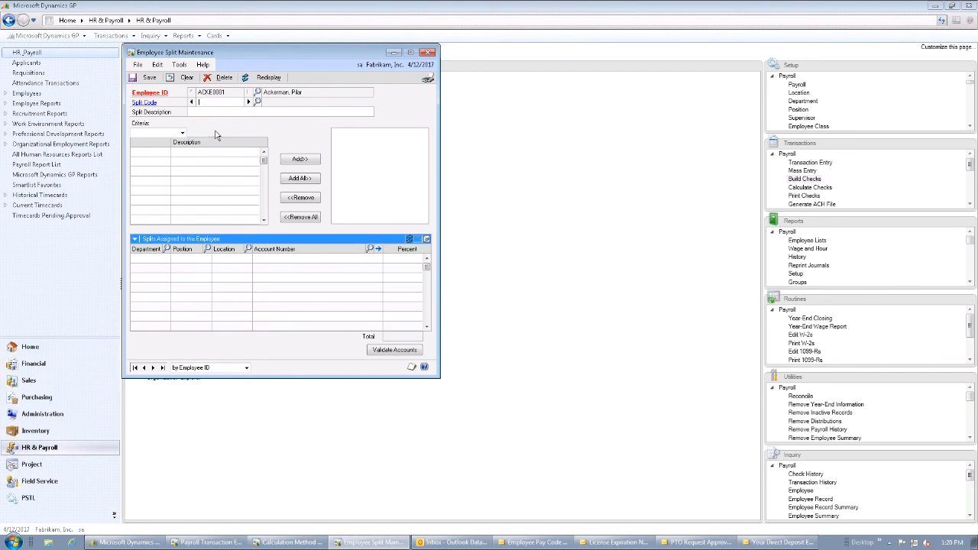
{"action": "left_click", "coordinate": [249, 102]}
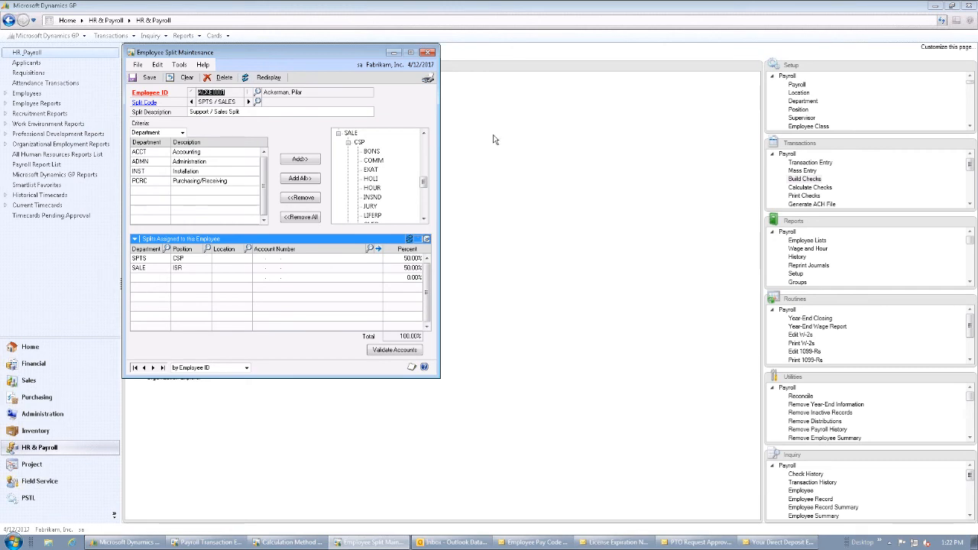
{"action": "left_click", "coordinate": [428, 52]}
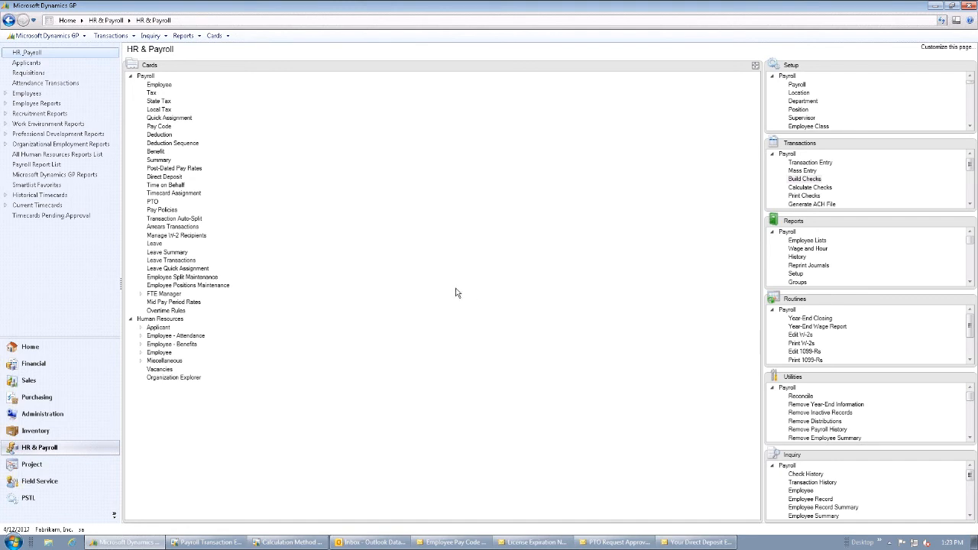
Step: Start a payroll manual check entry and assign it to the PAYROLL MANUAL batch
{"action": "left_click", "coordinate": [111, 35]}
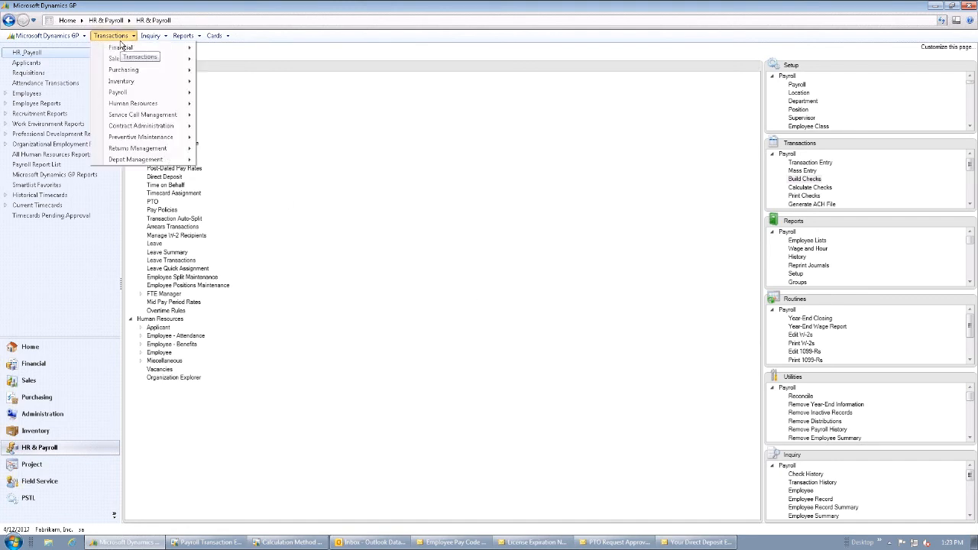
{"action": "mouse_move", "coordinate": [130, 97]}
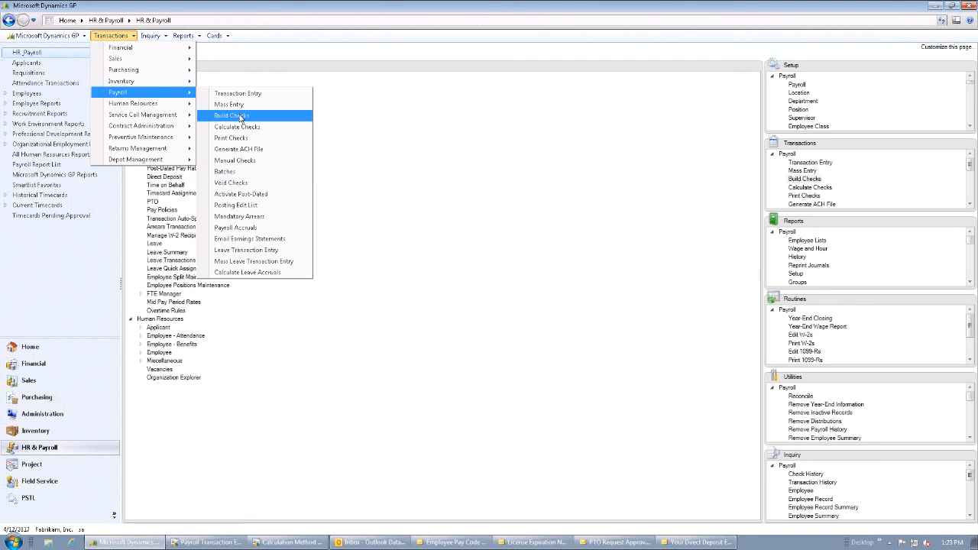
{"action": "left_click", "coordinate": [247, 161]}
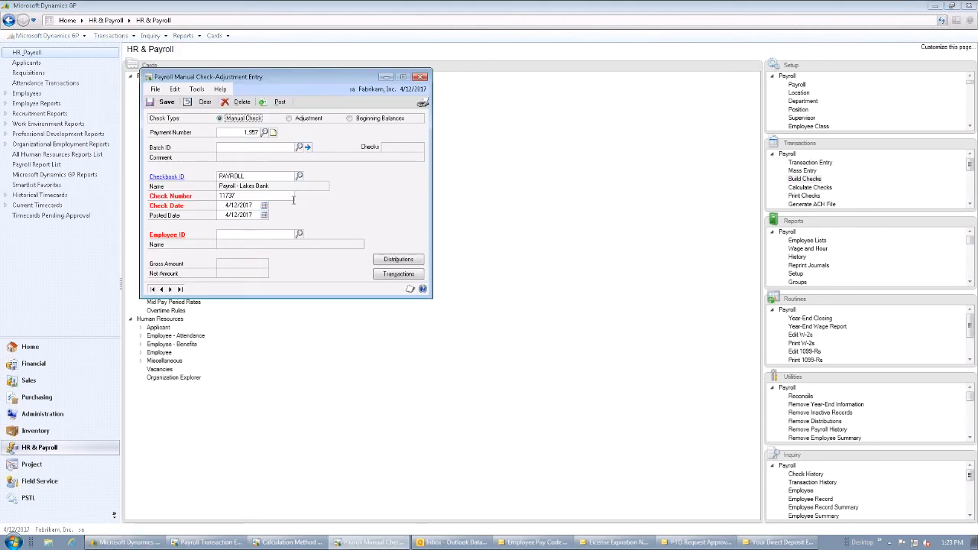
{"action": "left_click", "coordinate": [306, 149]}
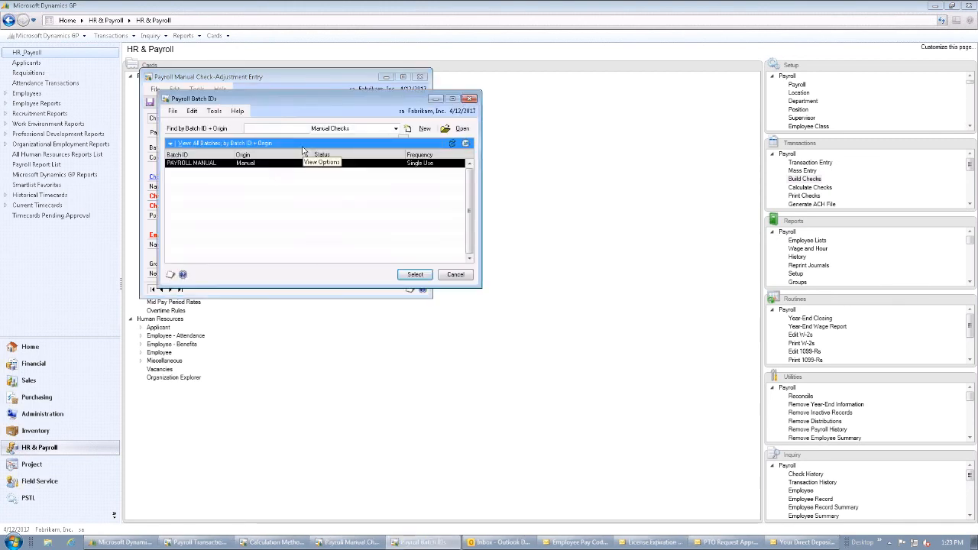
{"action": "double_click", "coordinate": [293, 163]}
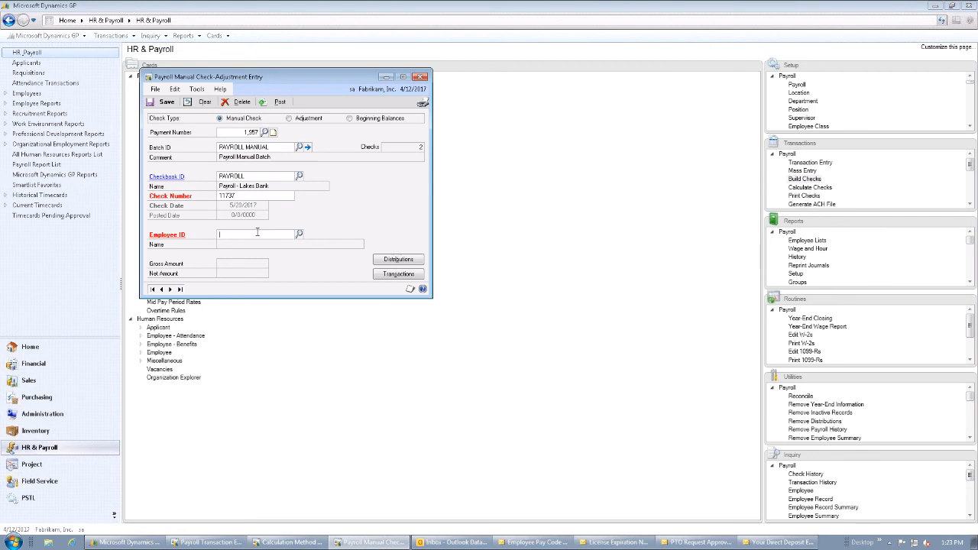
{"action": "left_click", "coordinate": [398, 274]}
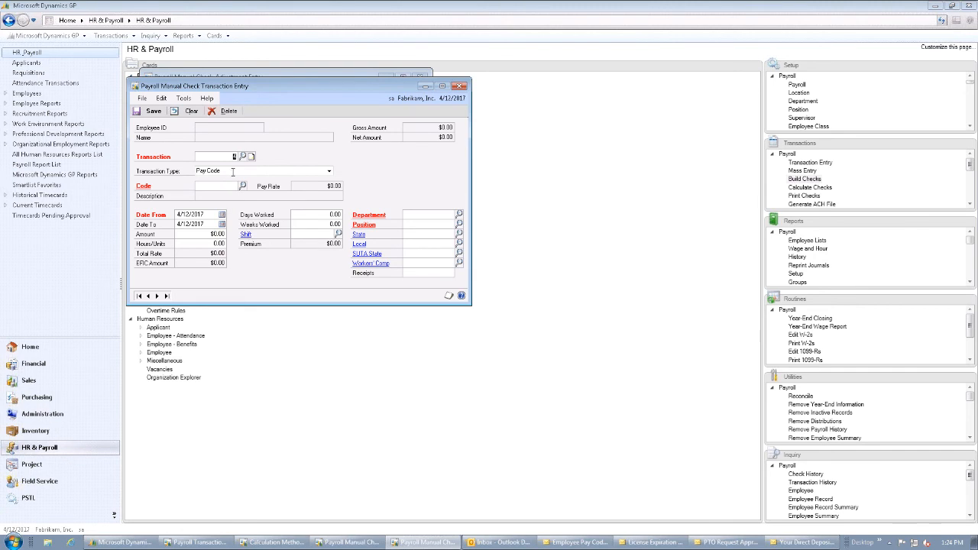
{"action": "left_click", "coordinate": [149, 297]}
{"action": "left_click", "coordinate": [242, 156]}
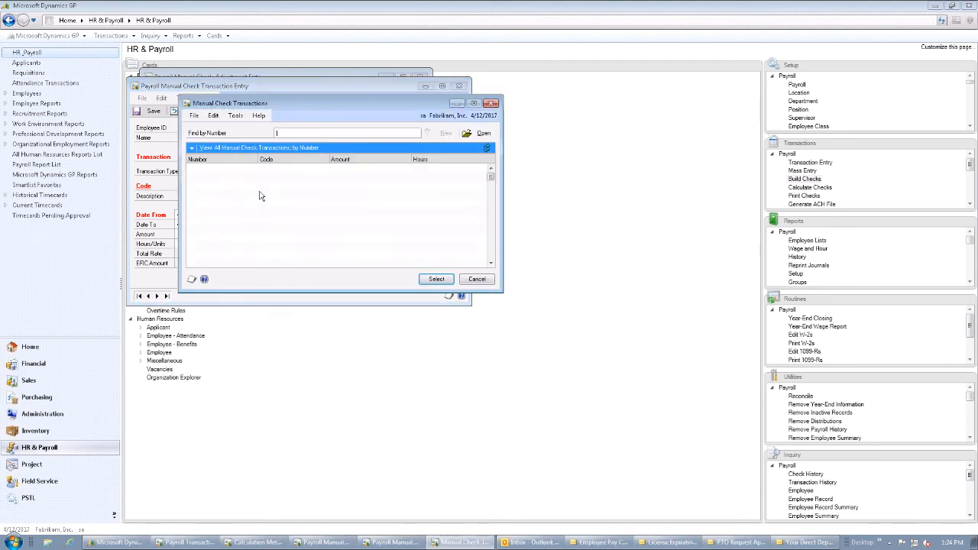
{"action": "left_click", "coordinate": [473, 280]}
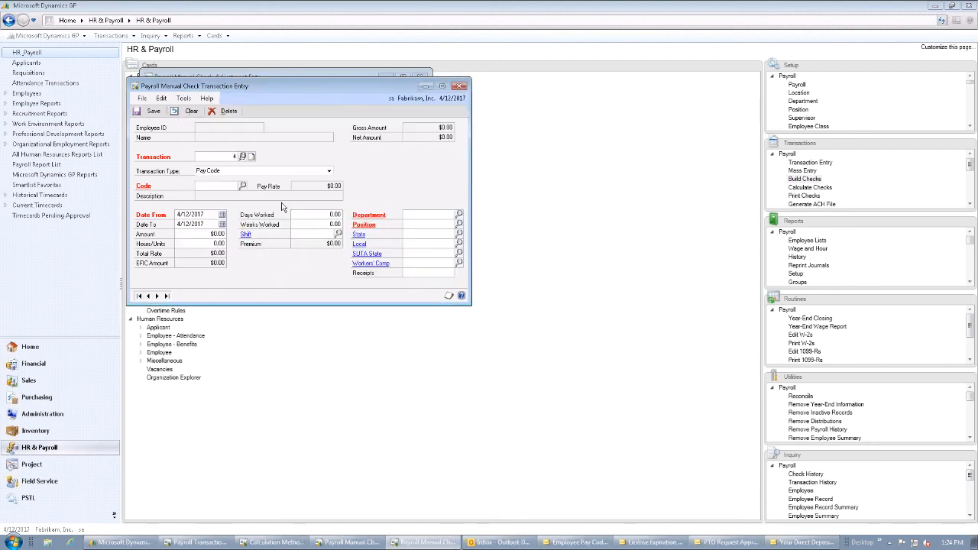
{"action": "left_click", "coordinate": [227, 187]}
{"action": "type", "text": "H"}
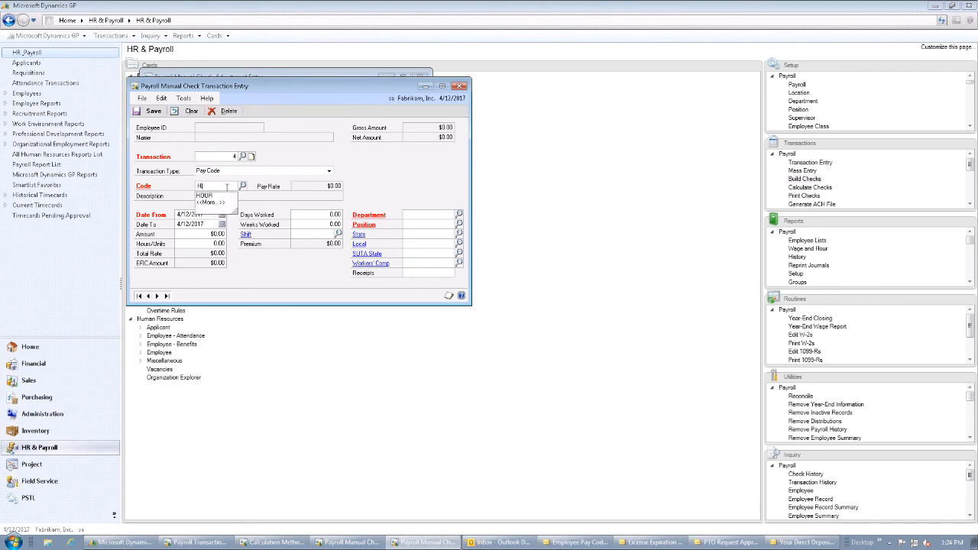
{"action": "type", "text": "OUR"}
{"action": "key", "text": "Tab"}
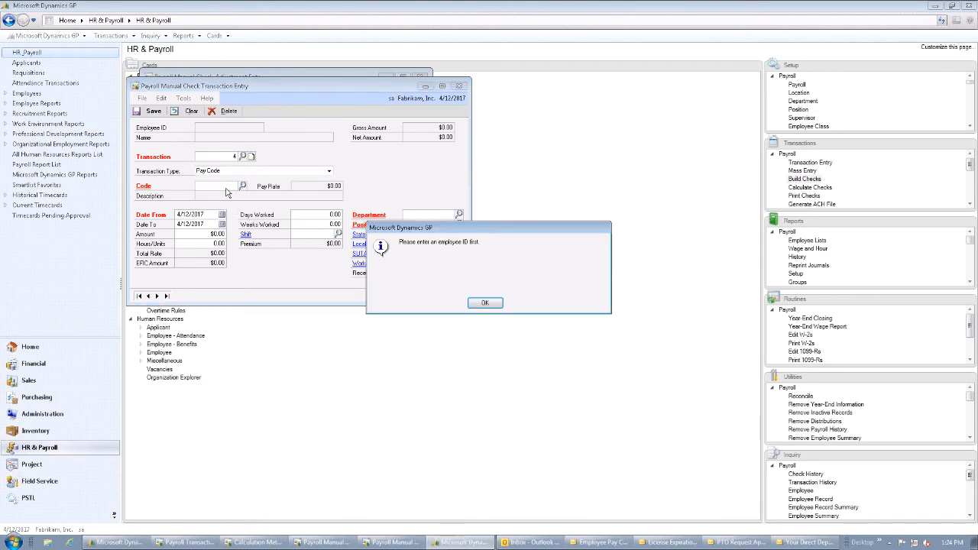
{"action": "left_click", "coordinate": [484, 302]}
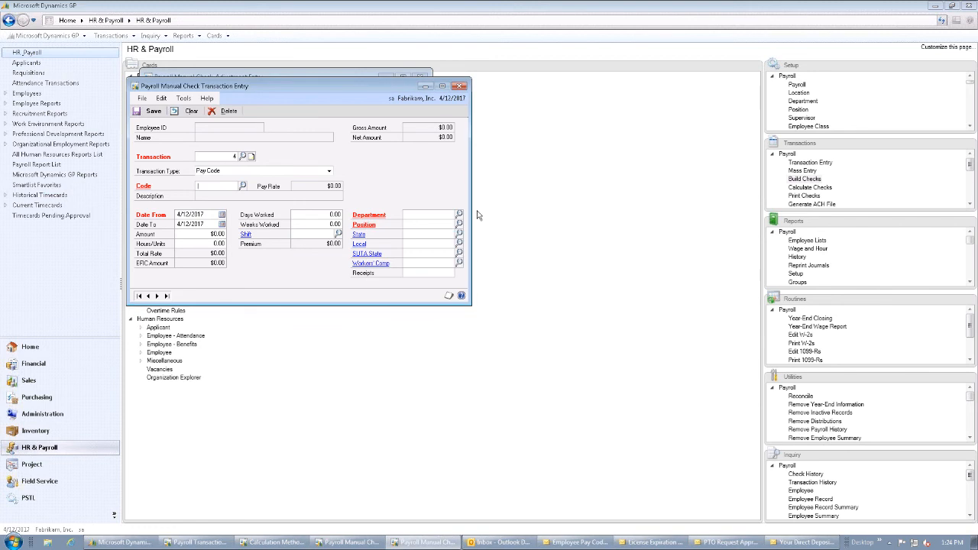
{"action": "left_click", "coordinate": [459, 87]}
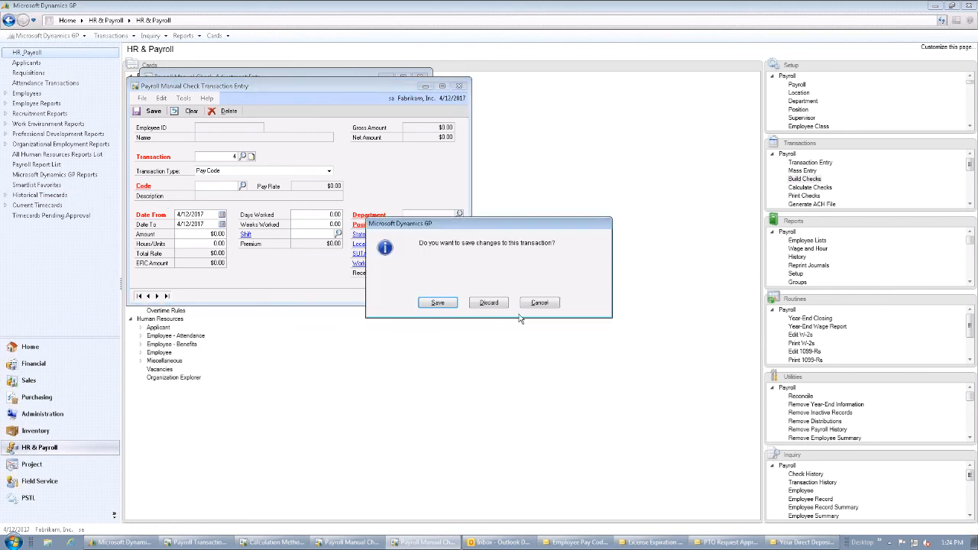
{"action": "left_click", "coordinate": [489, 303]}
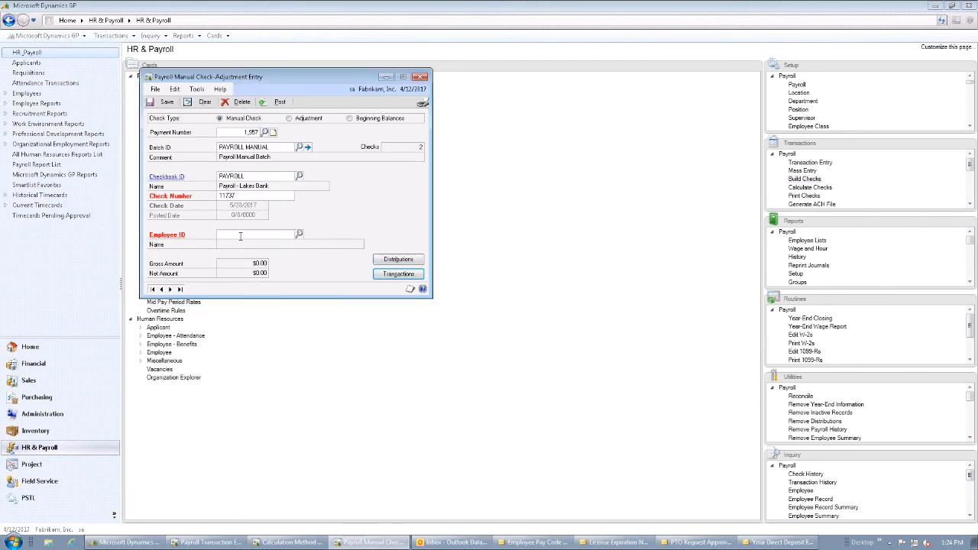
Step: Try to assign the manual check to an employee by entering the employee's ID
{"action": "type", "text": "BARB"}
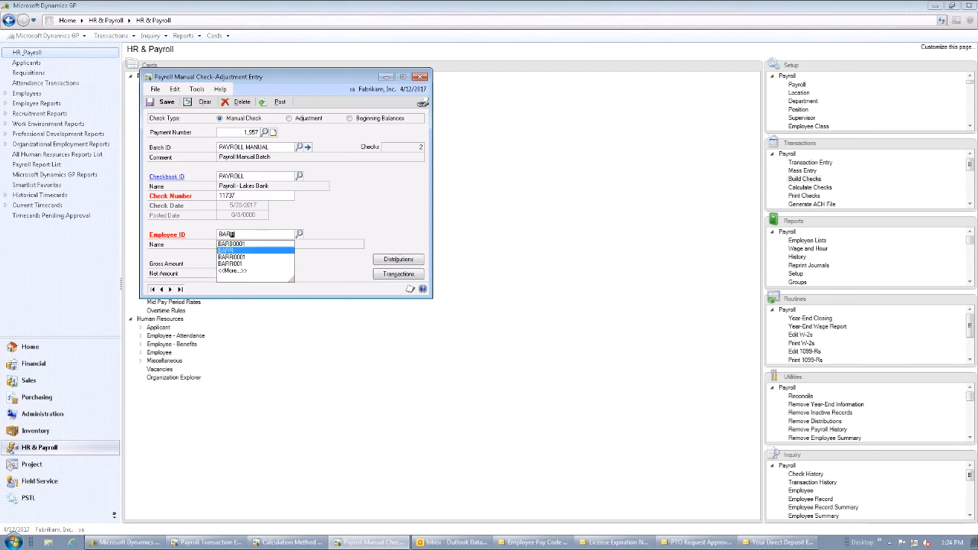
{"action": "key", "text": "Down"}
{"action": "key", "text": "Tab"}
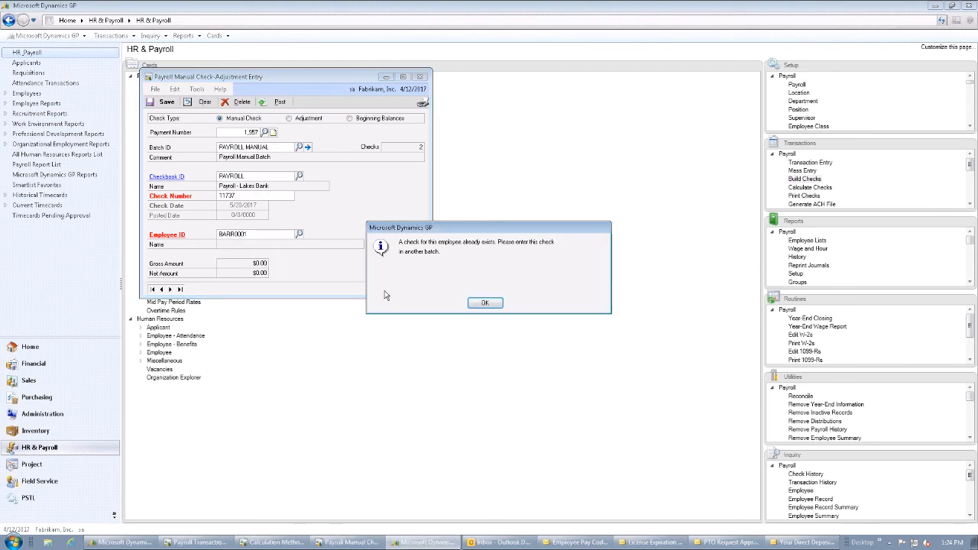
{"action": "left_click", "coordinate": [485, 304]}
Step: Enter a different employee's ID for the manual check and open the check's transaction entry
{"action": "type", "text": "BARB"}
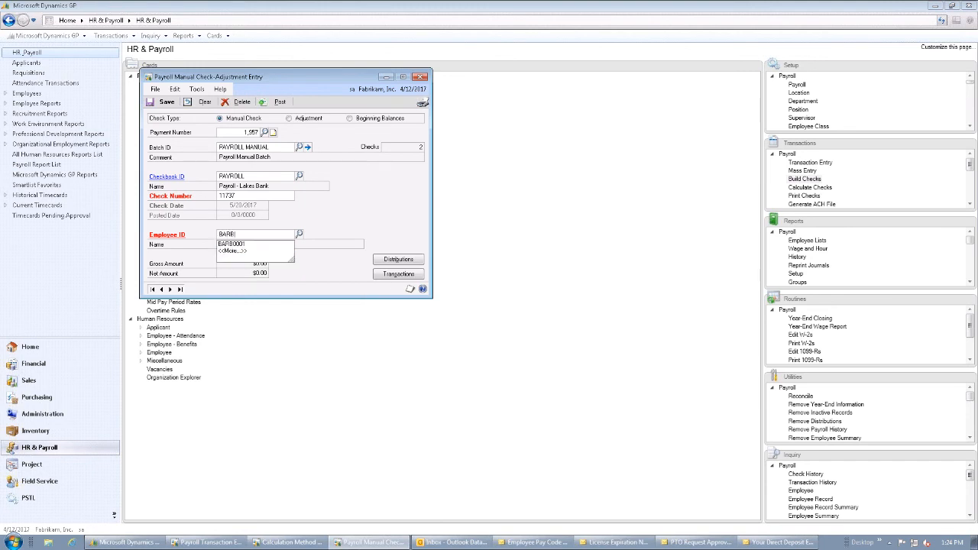
{"action": "key", "text": "Tab"}
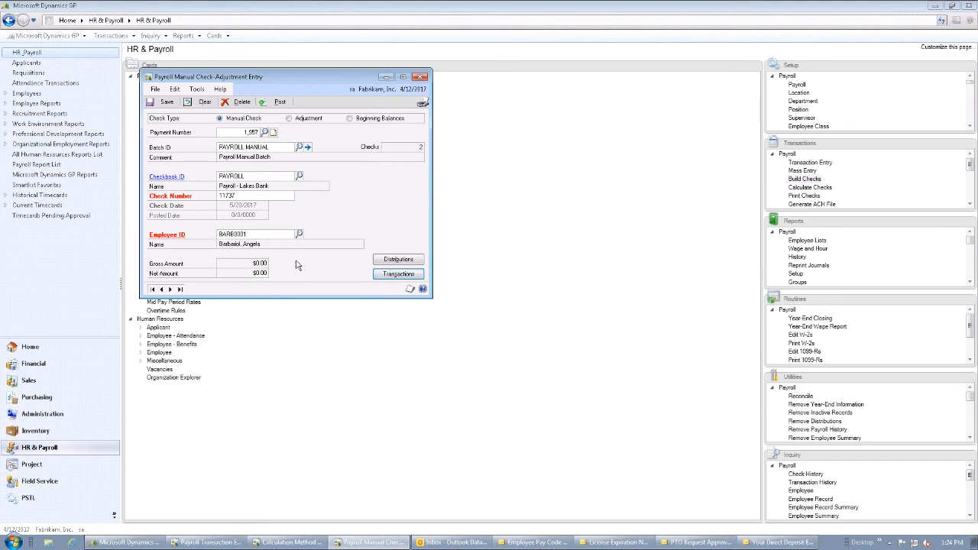
{"action": "left_click", "coordinate": [390, 275]}
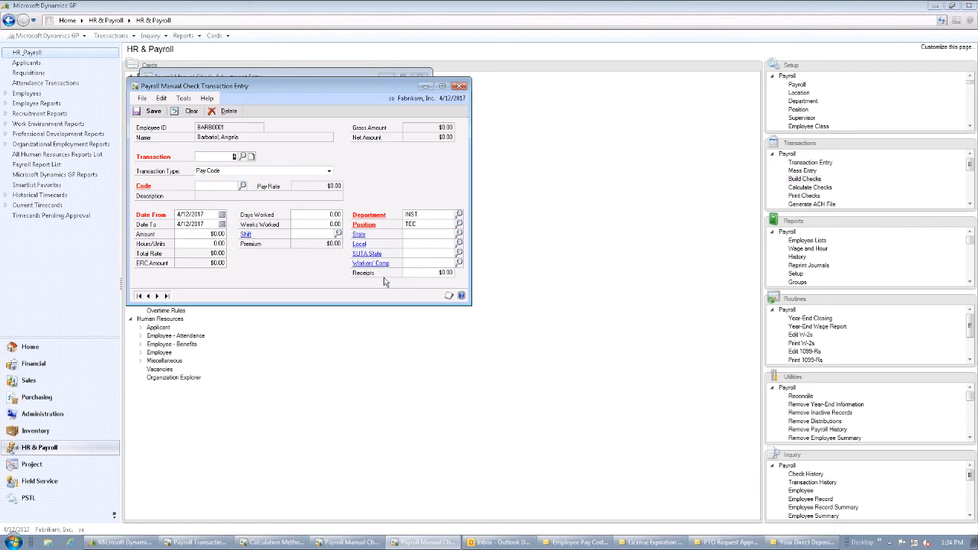
Step: Enter a manual check transaction for pay code HOUR with -8 hours
{"action": "left_click", "coordinate": [221, 185]}
{"action": "type", "text": "HOUR"}
{"action": "key", "text": "Tab"}
{"action": "key", "text": "Tab"}
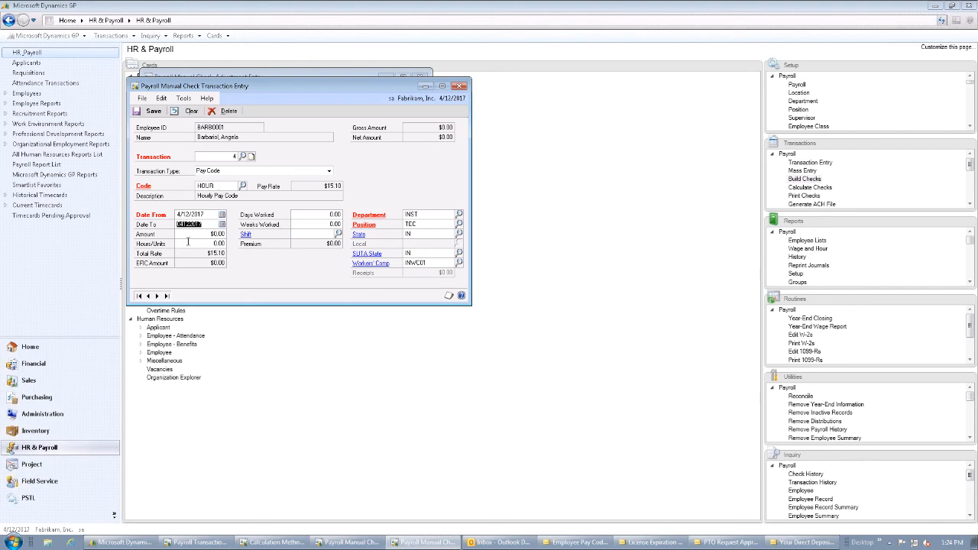
{"action": "key", "text": "Tab"}
{"action": "left_click", "coordinate": [192, 243]}
{"action": "type", "text": "-8"}
{"action": "key", "text": "Tab"}
Step: Discard the manual check's transaction and payment and leave manual check entry
{"action": "left_click", "coordinate": [459, 88]}
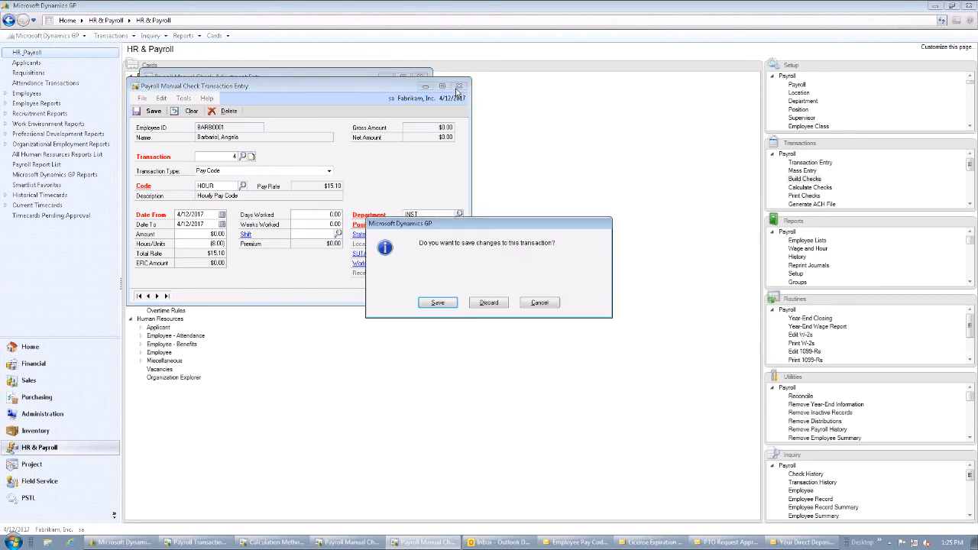
{"action": "left_click", "coordinate": [503, 304]}
{"action": "left_click", "coordinate": [419, 77]}
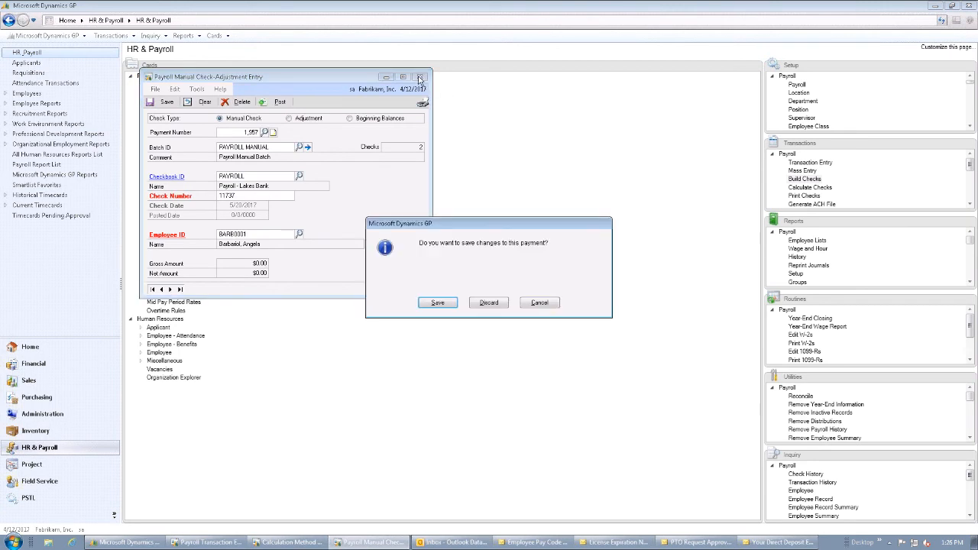
{"action": "left_click", "coordinate": [499, 303]}
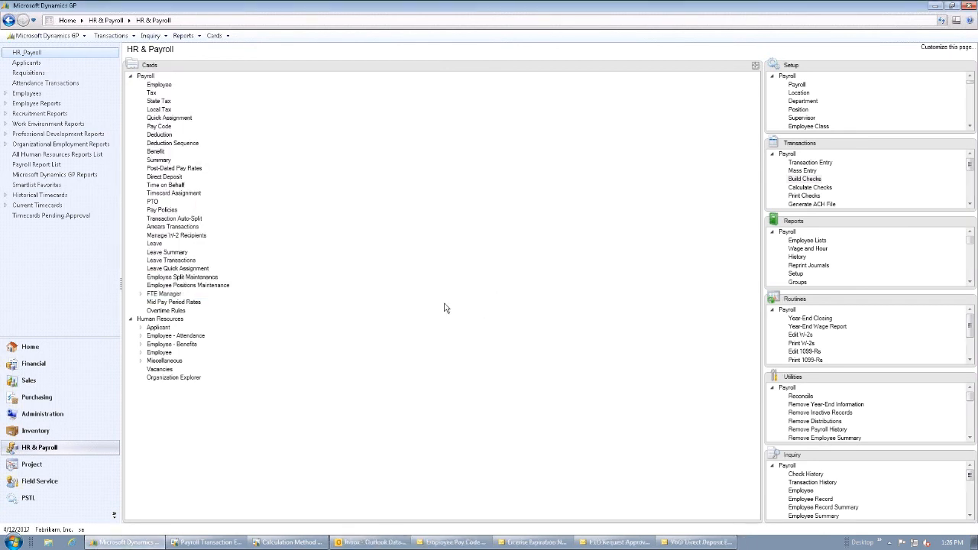
Step: Add a VACN pay code transaction of -8 hours for the existing employee in PAYROLL BATCH 1
{"action": "left_click", "coordinate": [816, 163]}
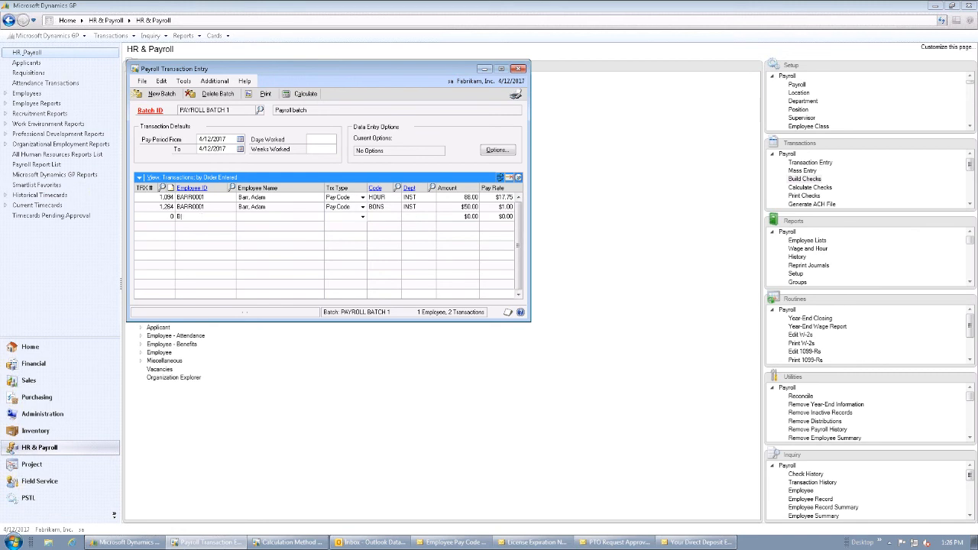
{"action": "type", "text": "ARR0001"}
{"action": "key", "text": "Tab"}
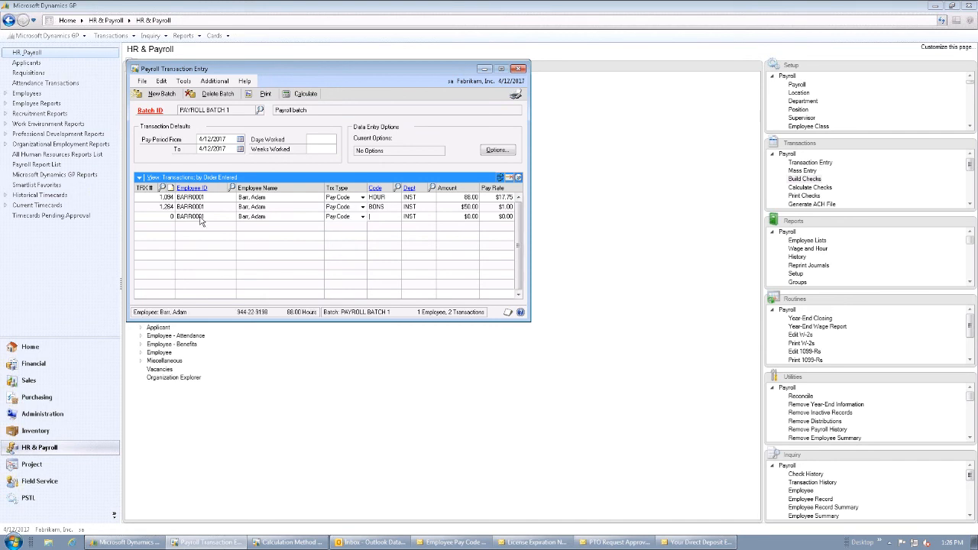
{"action": "type", "text": "VACN"}
{"action": "key", "text": "Tab"}
{"action": "key", "text": "Tab"}
{"action": "type", "text": "-8"}
{"action": "key", "text": "Tab"}
{"action": "key", "text": "Tab"}
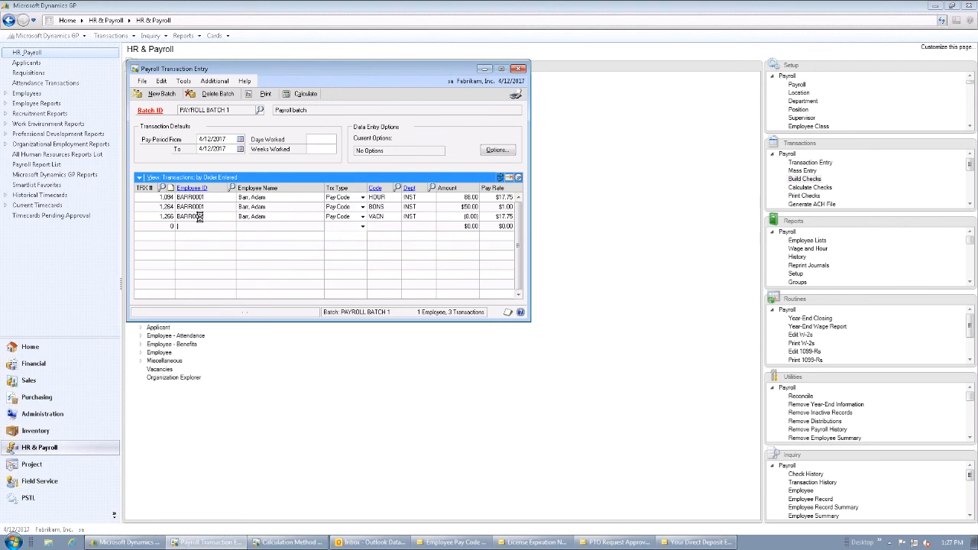
Step: Add a negative INS deduction transaction of $12.00 for the same employee in PAYROLL BATCH 1
{"action": "type", "text": "BARR0001"}
{"action": "key", "text": "Tab"}
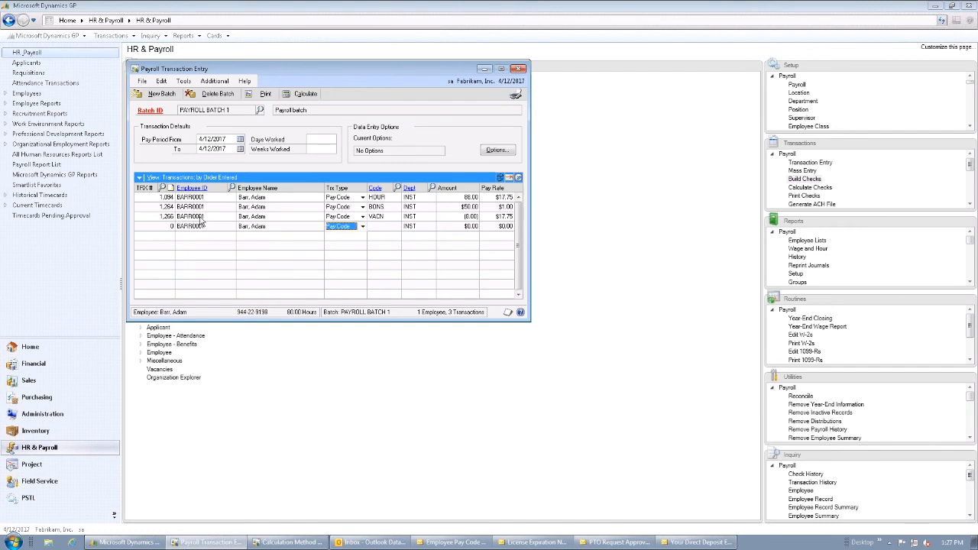
{"action": "key", "text": "d"}
{"action": "key", "text": "Tab"}
{"action": "type", "text": "INS"}
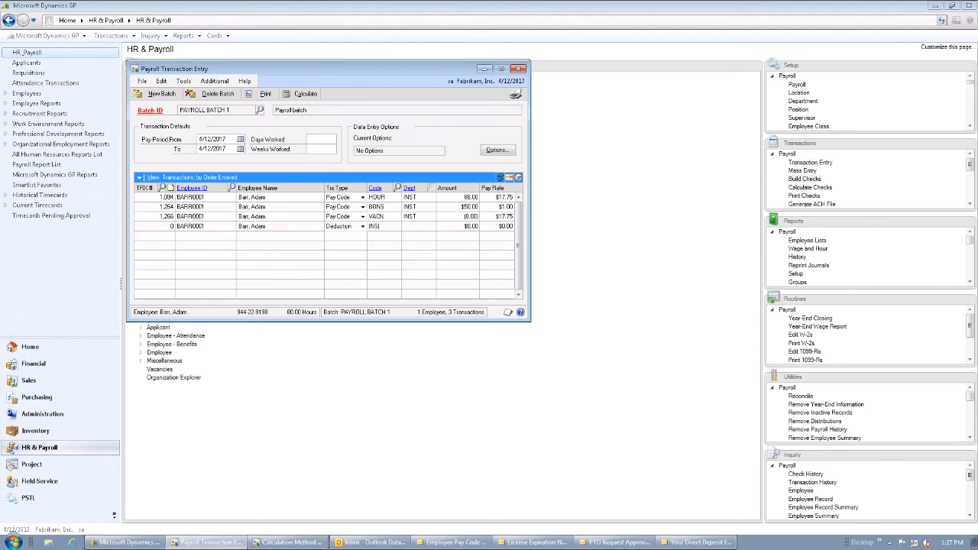
{"action": "key", "text": "Tab"}
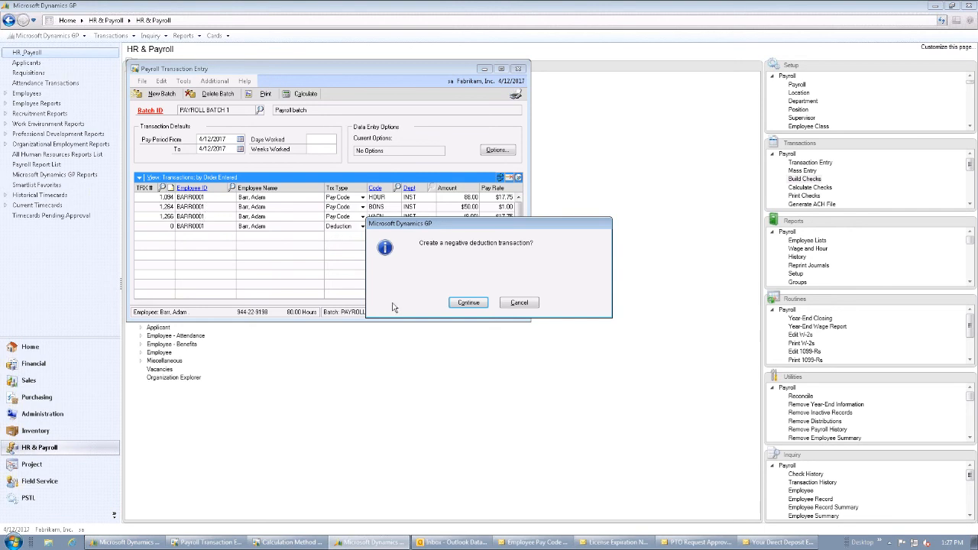
{"action": "left_click", "coordinate": [462, 304]}
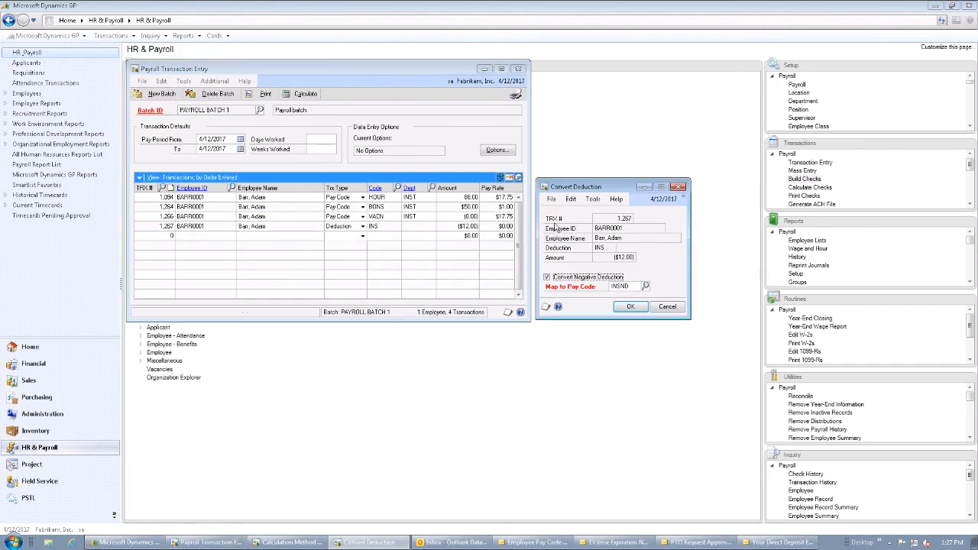
Step: Convert the negative INS deduction by mapping it to pay code INSND, and close the payroll transaction entry
{"action": "type", "text": "ND"}
{"action": "key", "text": "Tab"}
{"action": "left_click", "coordinate": [630, 306]}
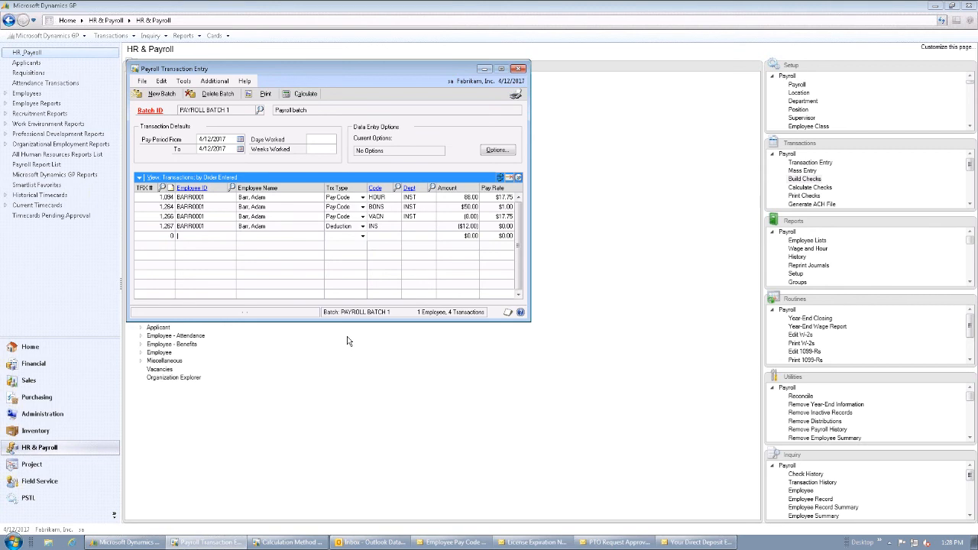
{"action": "left_click", "coordinate": [519, 69]}
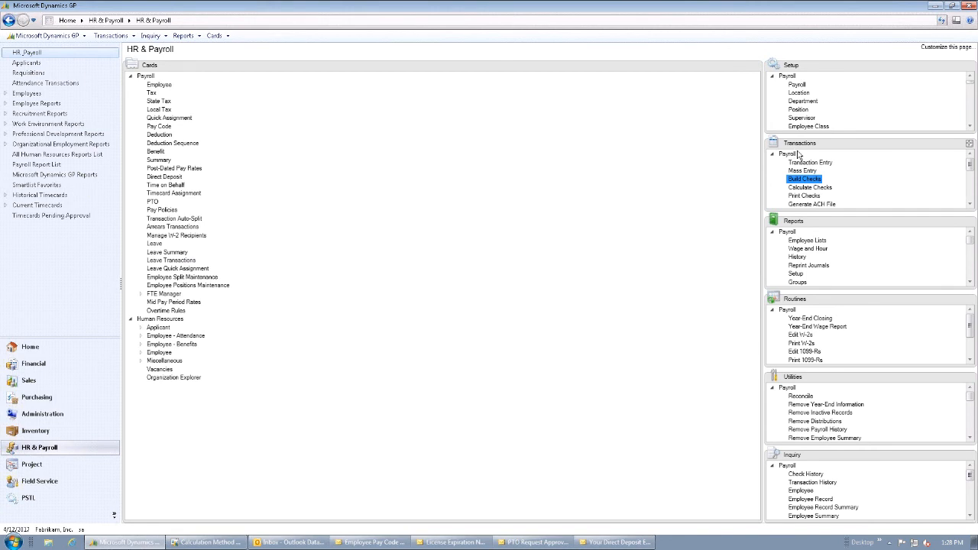
Step: Build payroll checks from the REGULAR default with PAYROLL BATCH 1 selected
{"action": "left_click", "coordinate": [811, 181]}
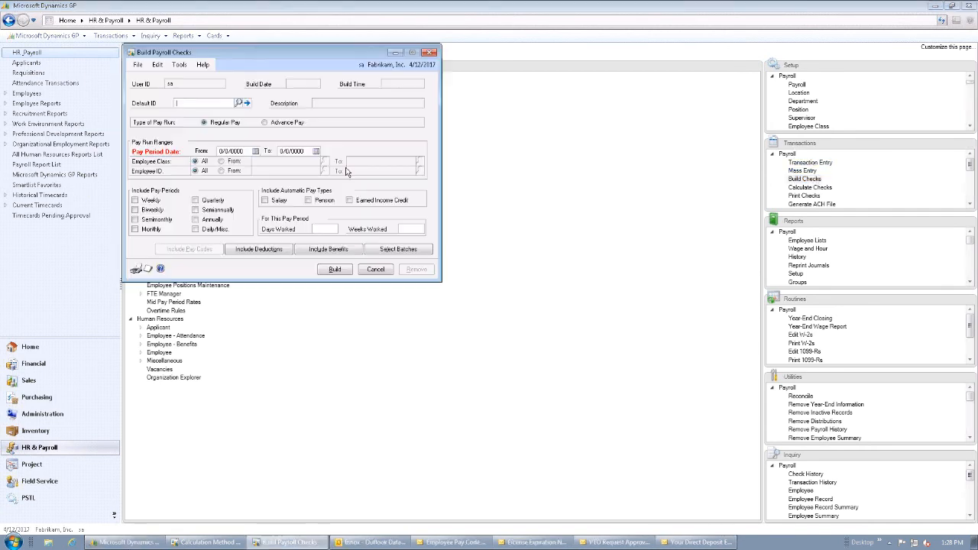
{"action": "type", "text": "REGULAR"}
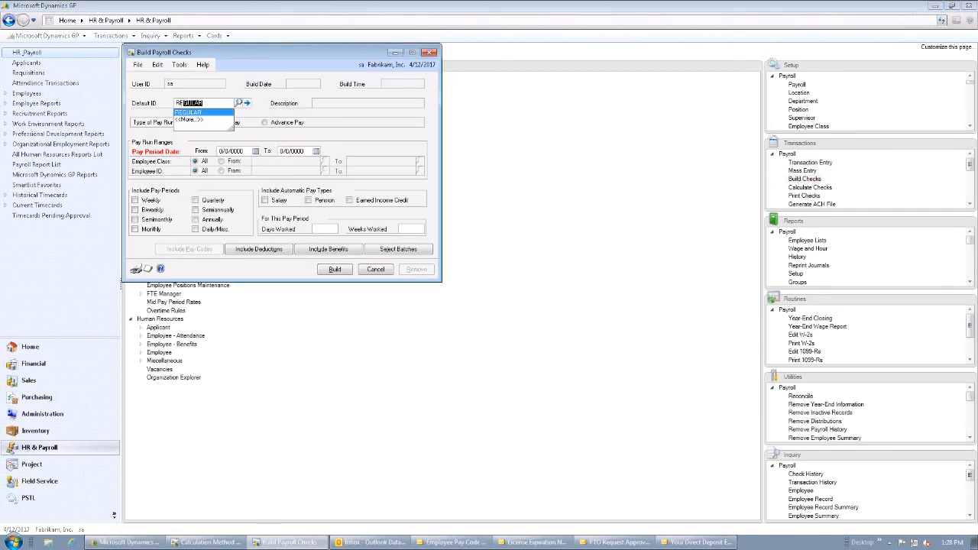
{"action": "left_click", "coordinate": [184, 114]}
{"action": "left_click", "coordinate": [416, 250]}
{"action": "left_click", "coordinate": [196, 221]}
{"action": "left_click", "coordinate": [374, 260]}
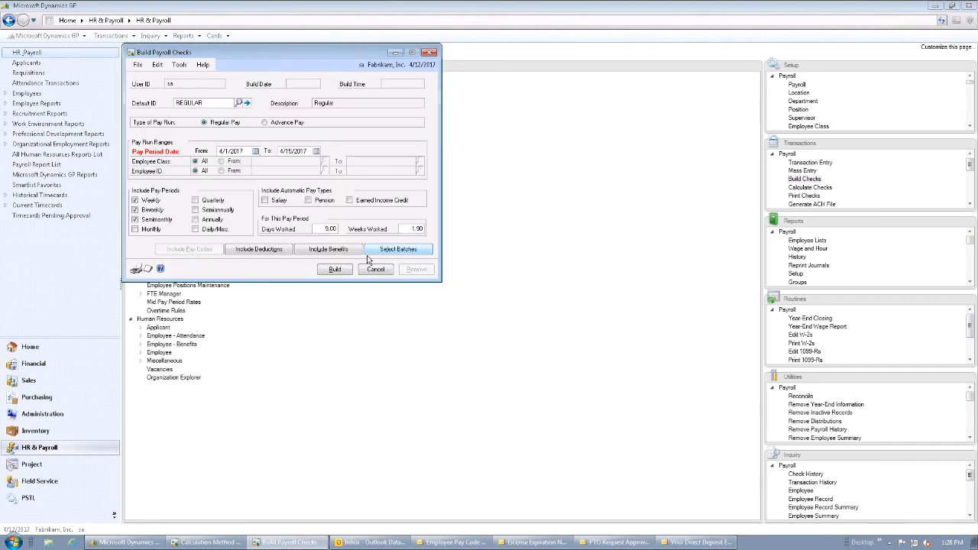
{"action": "left_click", "coordinate": [336, 273]}
{"action": "left_click", "coordinate": [336, 271]}
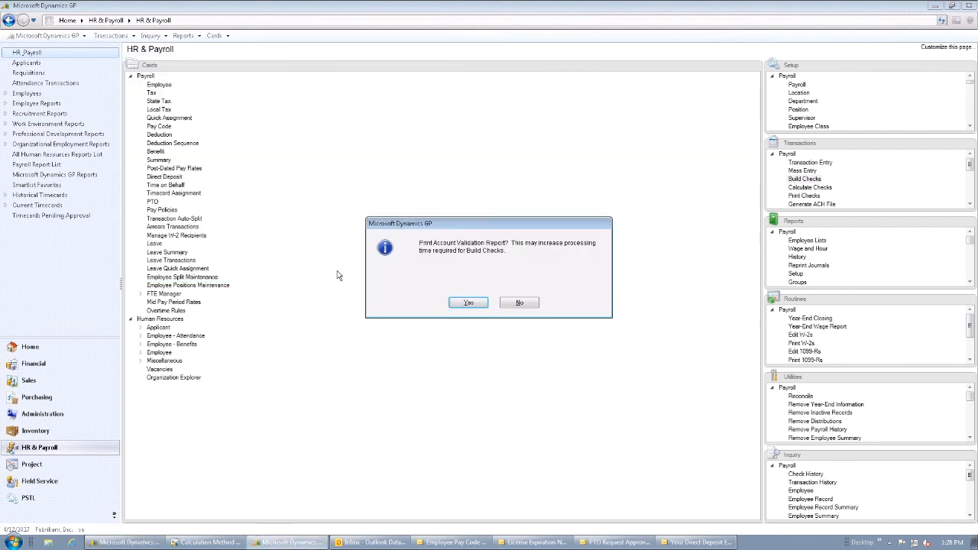
Step: Skip the account validation and negative deduction reports, and output the Build Check File Report to screen
{"action": "left_click", "coordinate": [517, 303]}
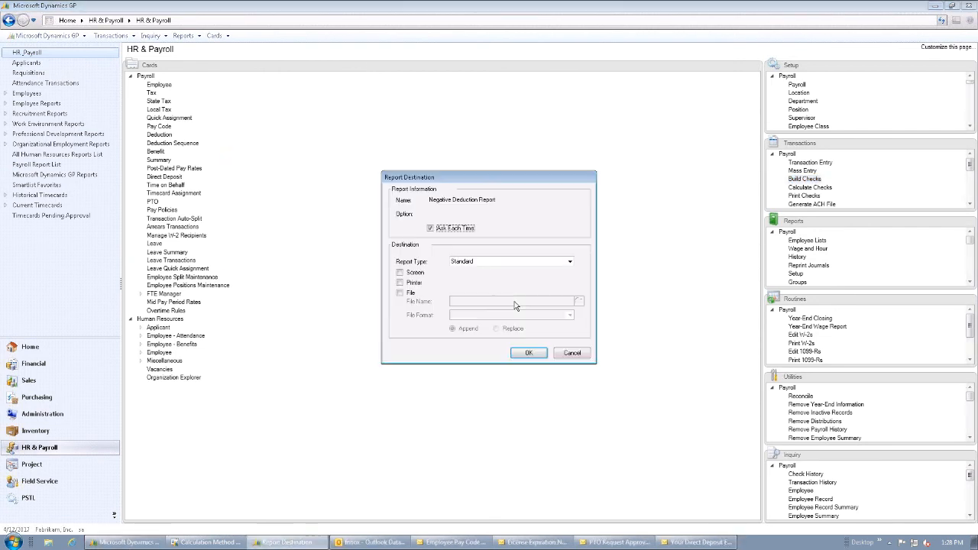
{"action": "left_click", "coordinate": [581, 356]}
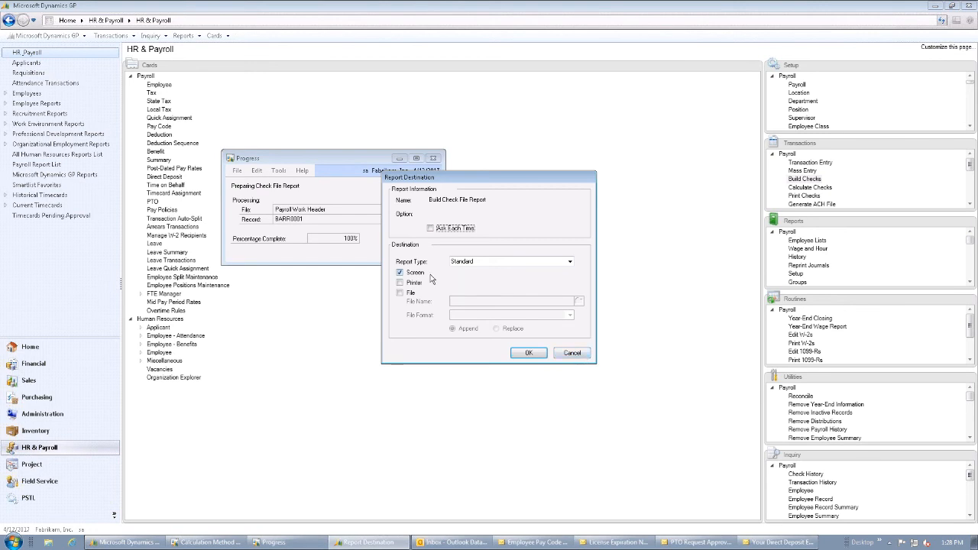
{"action": "left_click", "coordinate": [528, 353]}
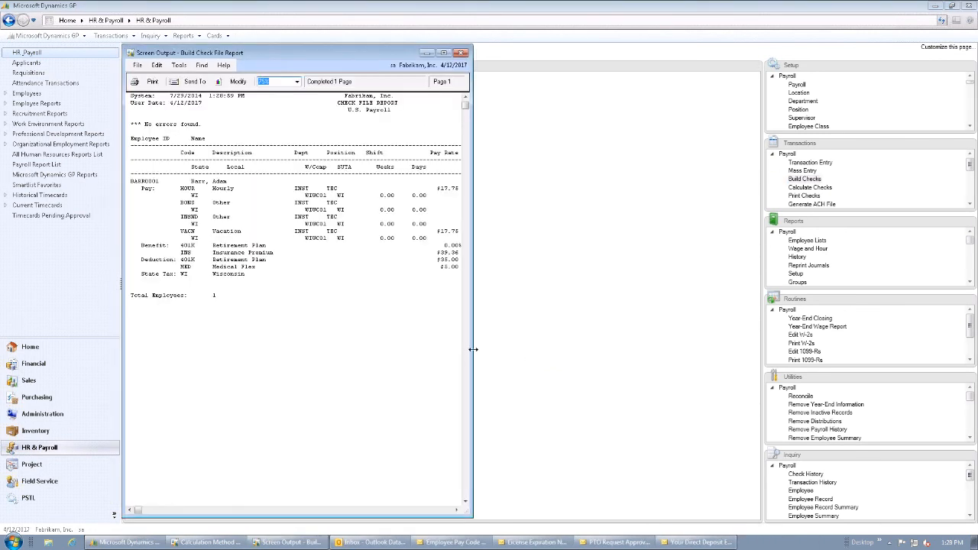
Step: Examine the bonus, converted insurance deduction and vacation pay lines in the Build Check File Report
{"action": "left_click_drag", "start_coordinate": [474, 349], "coordinate": [754, 320]}
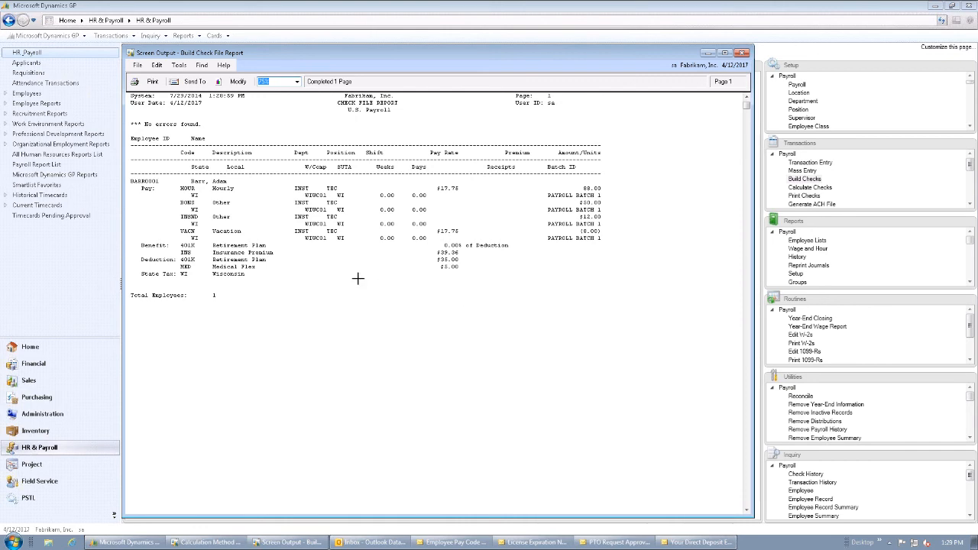
{"action": "left_click", "coordinate": [236, 203]}
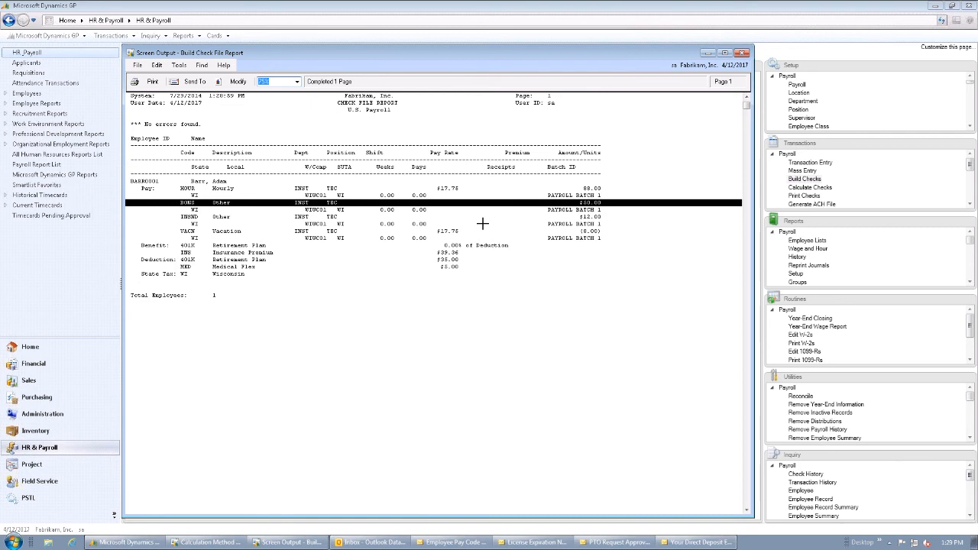
{"action": "left_click", "coordinate": [376, 223]}
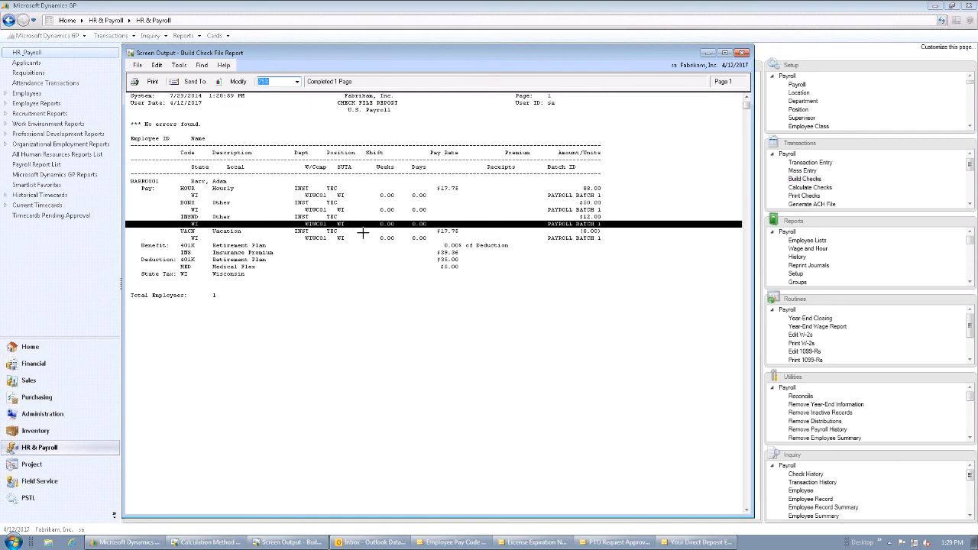
{"action": "left_click", "coordinate": [362, 231]}
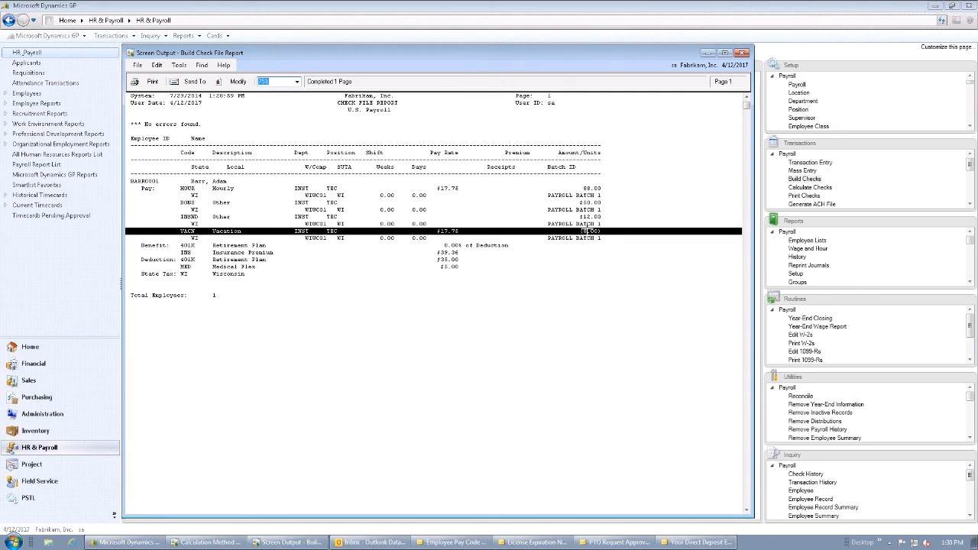
{"action": "left_click", "coordinate": [744, 54]}
Step: Calculate the payroll checks and output the Precheck Report to screen
{"action": "left_click", "coordinate": [813, 188]}
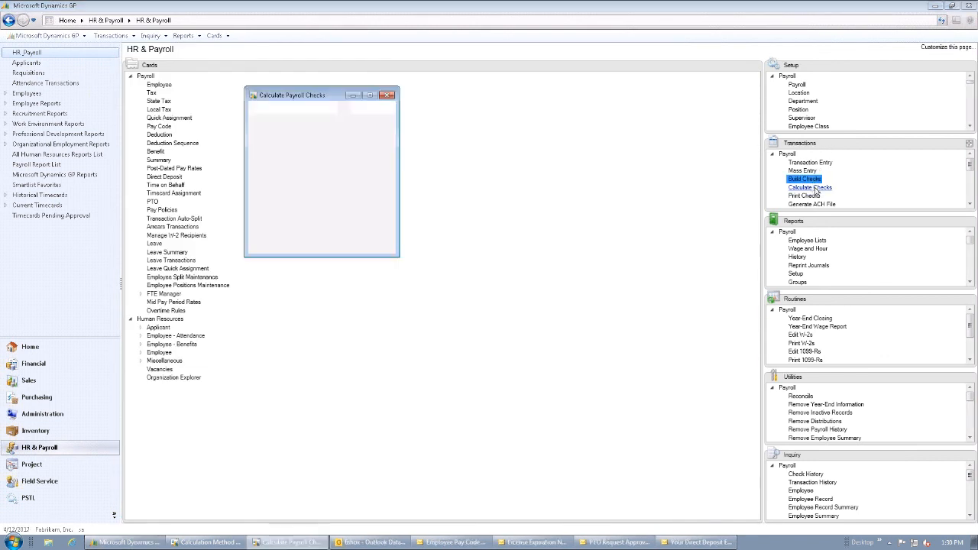
{"action": "left_click", "coordinate": [331, 245]}
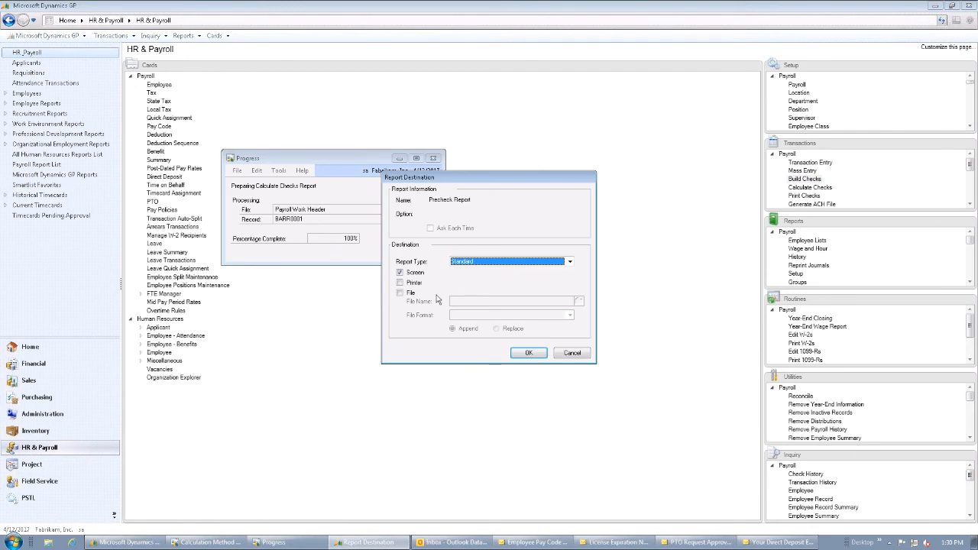
{"action": "left_click", "coordinate": [529, 352]}
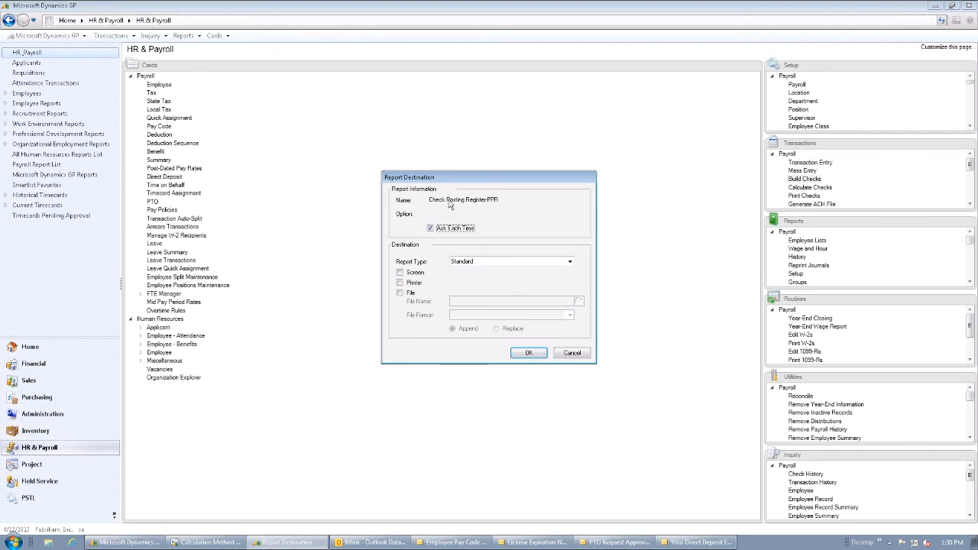
Step: Output the Check Posting Register and Distribution Report Summary to screen, skipping the Department Register and the other report between them
{"action": "left_click", "coordinate": [415, 273]}
{"action": "left_click", "coordinate": [524, 353]}
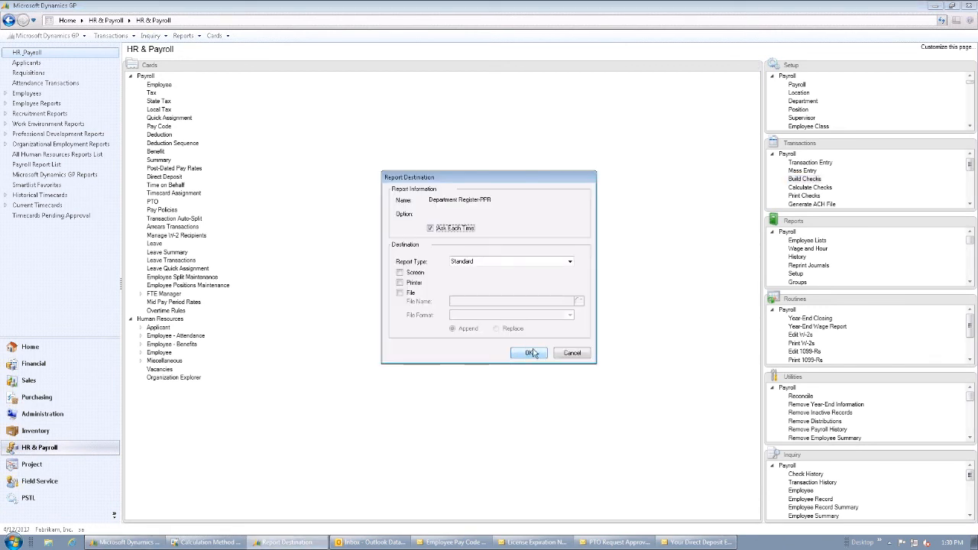
{"action": "left_click", "coordinate": [567, 354]}
{"action": "left_click", "coordinate": [569, 354]}
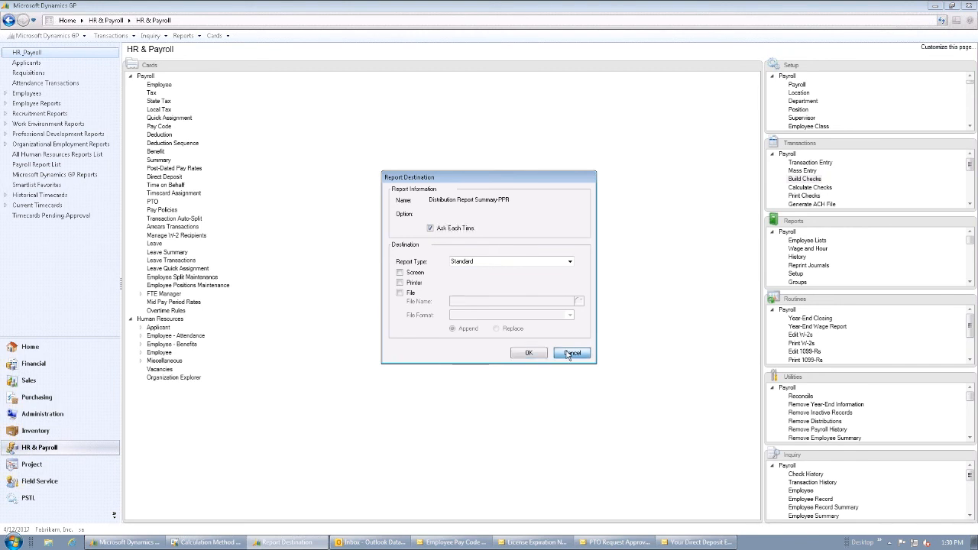
{"action": "left_click", "coordinate": [413, 273]}
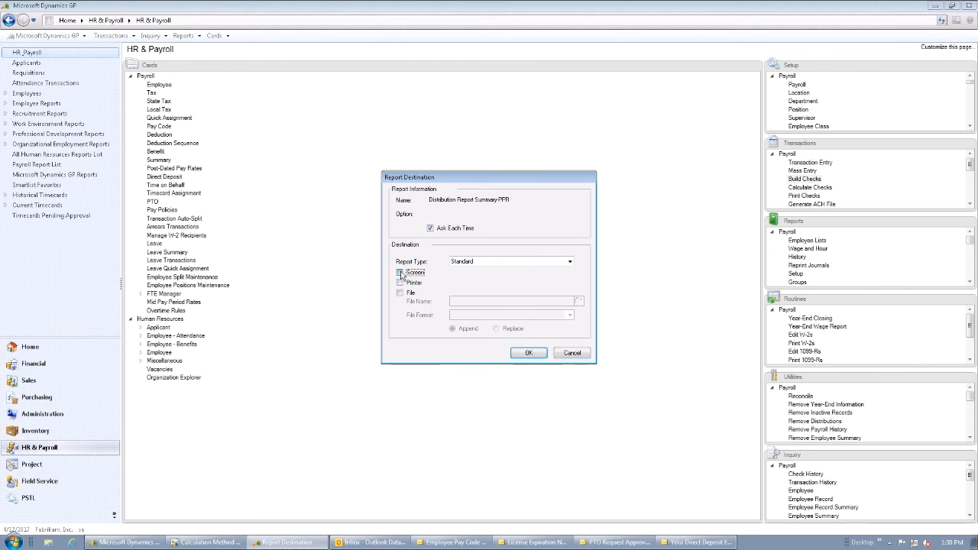
{"action": "left_click", "coordinate": [529, 352]}
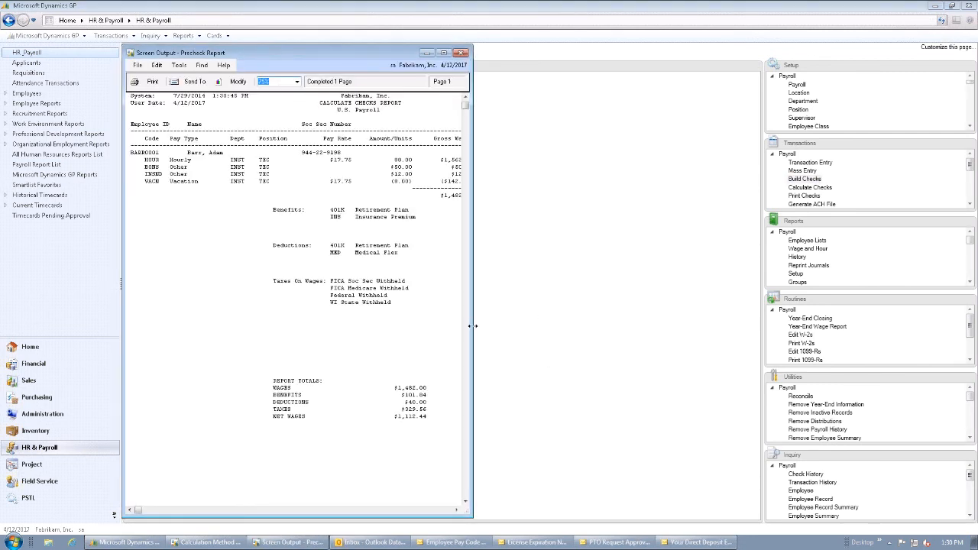
{"action": "left_click_drag", "start_coordinate": [473, 327], "coordinate": [675, 305]}
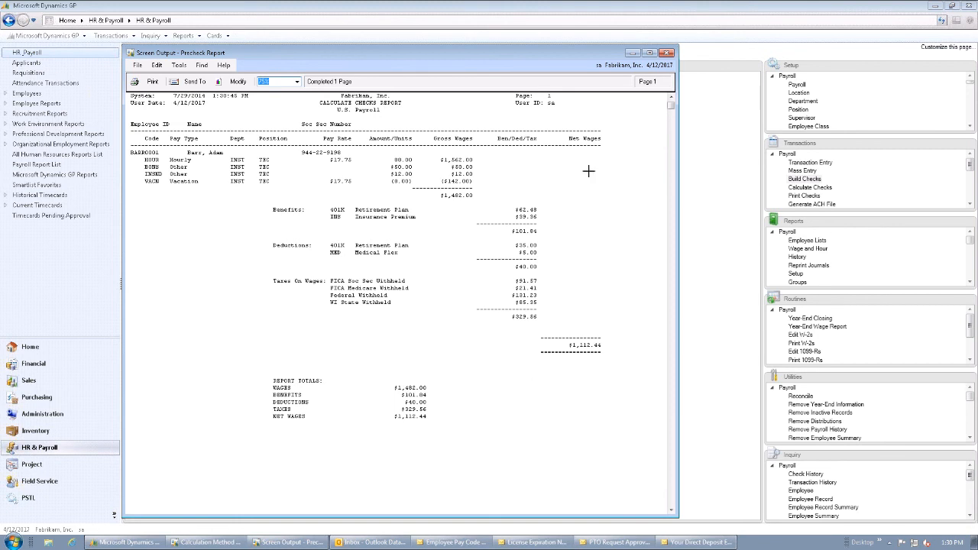
{"action": "left_click", "coordinate": [667, 53]}
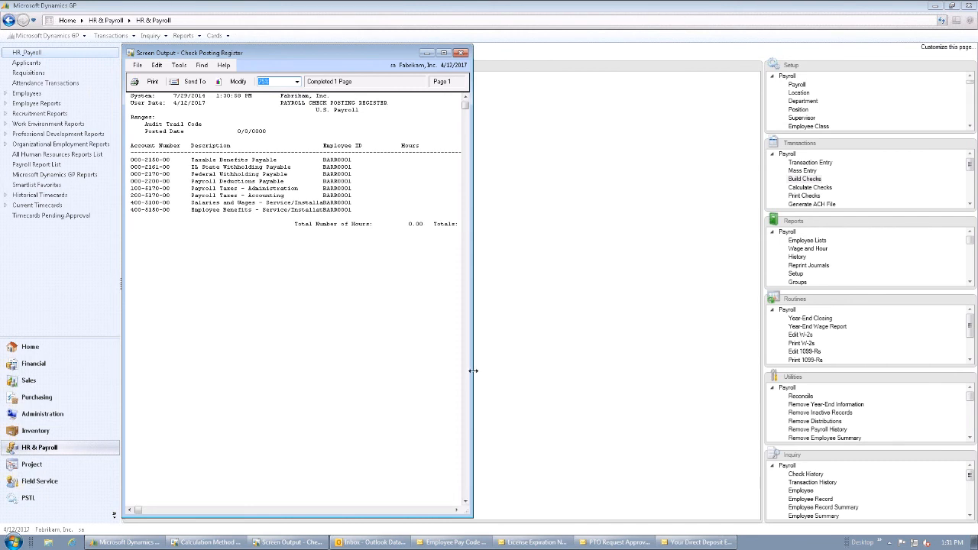
{"action": "left_click_drag", "start_coordinate": [473, 370], "coordinate": [727, 326]}
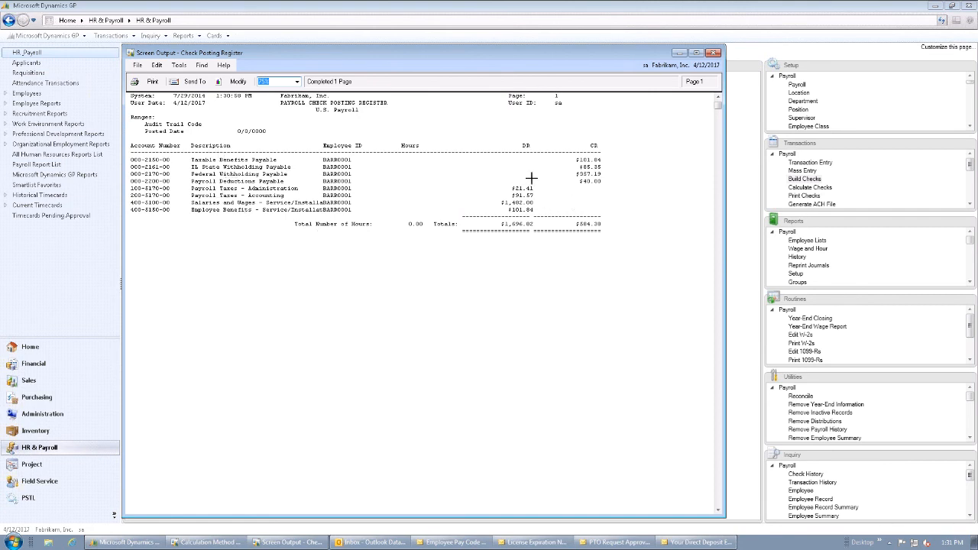
{"action": "left_click", "coordinate": [713, 53]}
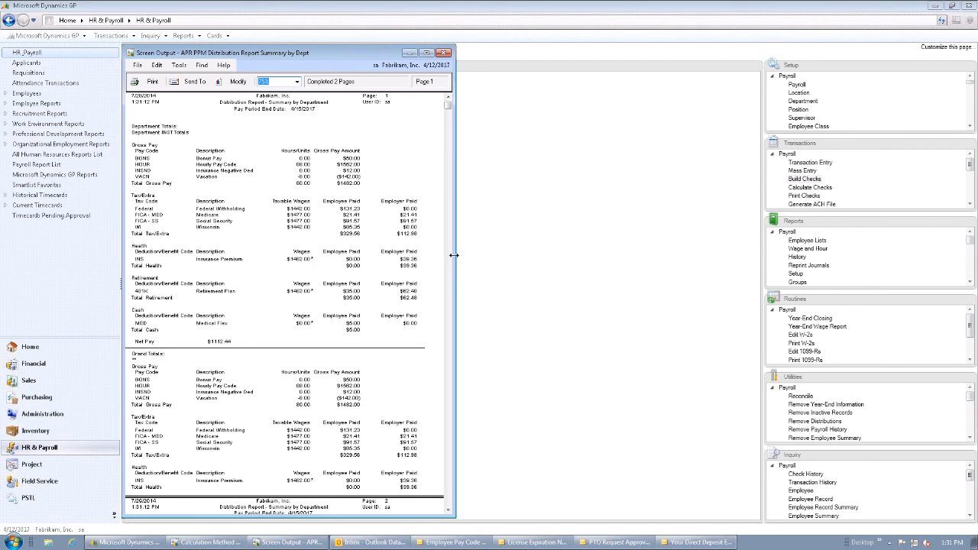
Step: Widen the Distribution Report Summary by Department window to review its pay, tax and deduction totals, and close it
{"action": "left_click_drag", "start_coordinate": [455, 255], "coordinate": [654, 260]}
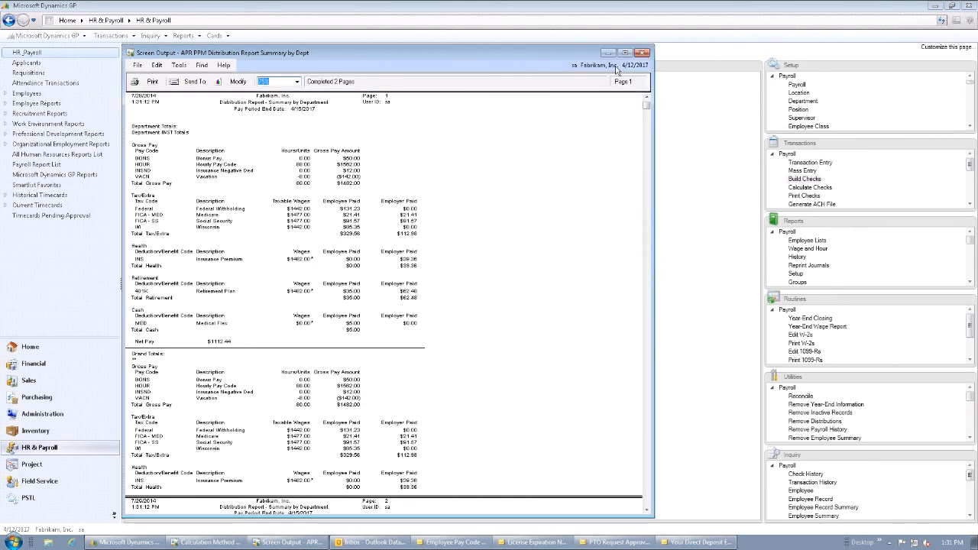
{"action": "left_click", "coordinate": [642, 53]}
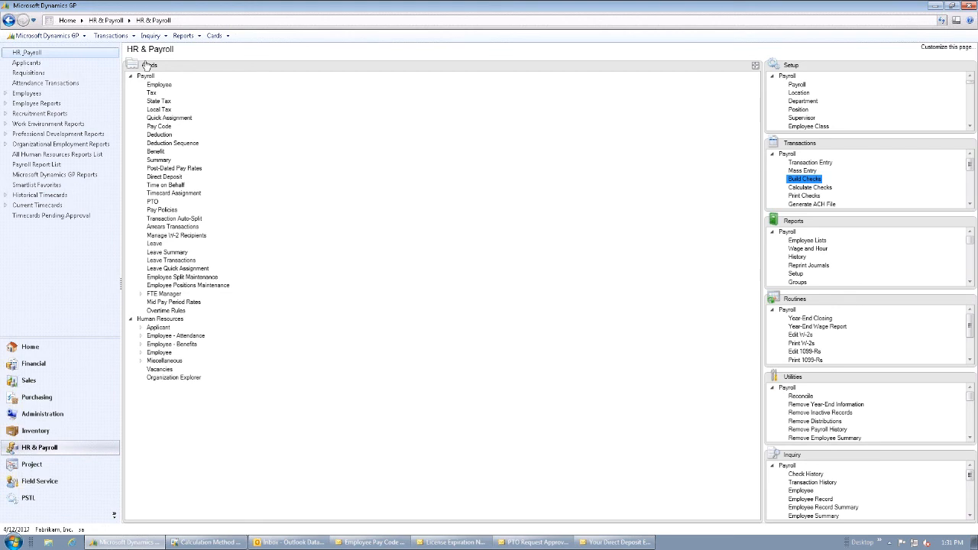
{"action": "left_click", "coordinate": [185, 36]}
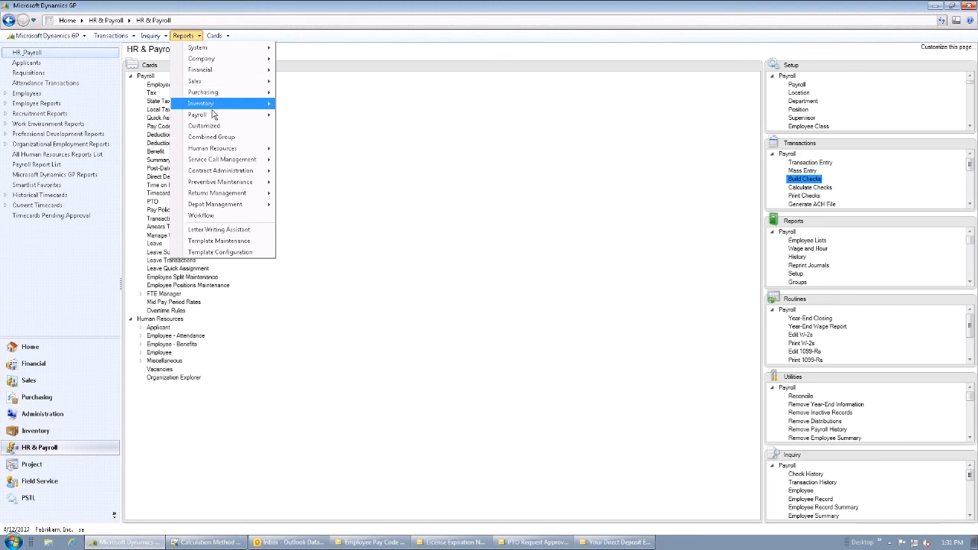
{"action": "mouse_move", "coordinate": [222, 115]}
{"action": "mouse_move", "coordinate": [245, 62]}
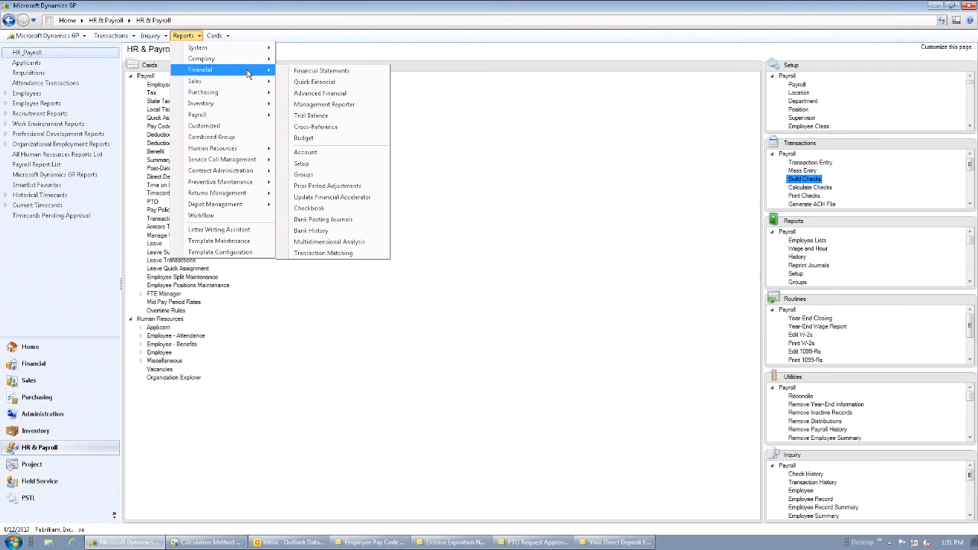
{"action": "mouse_move", "coordinate": [257, 115]}
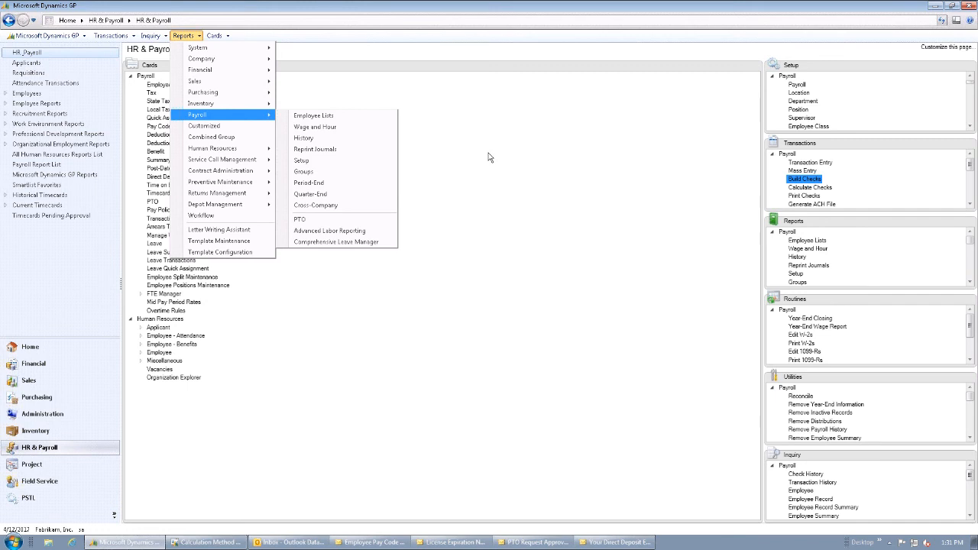
{"action": "left_click", "coordinate": [362, 286]}
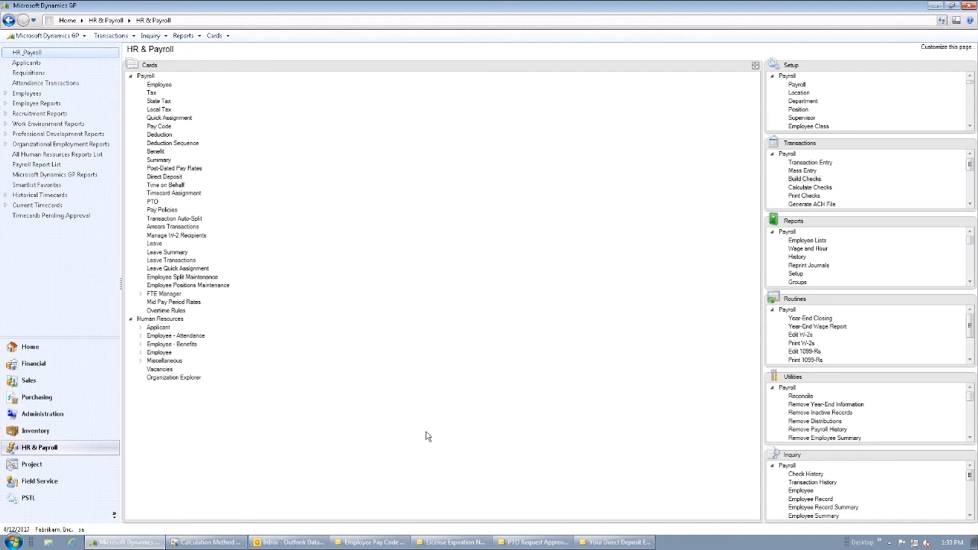
Step: Switch to Outlook and review the pay code change, license expiration and PTO request approval notification messages, closing the last two
{"action": "mouse_move", "coordinate": [469, 545]}
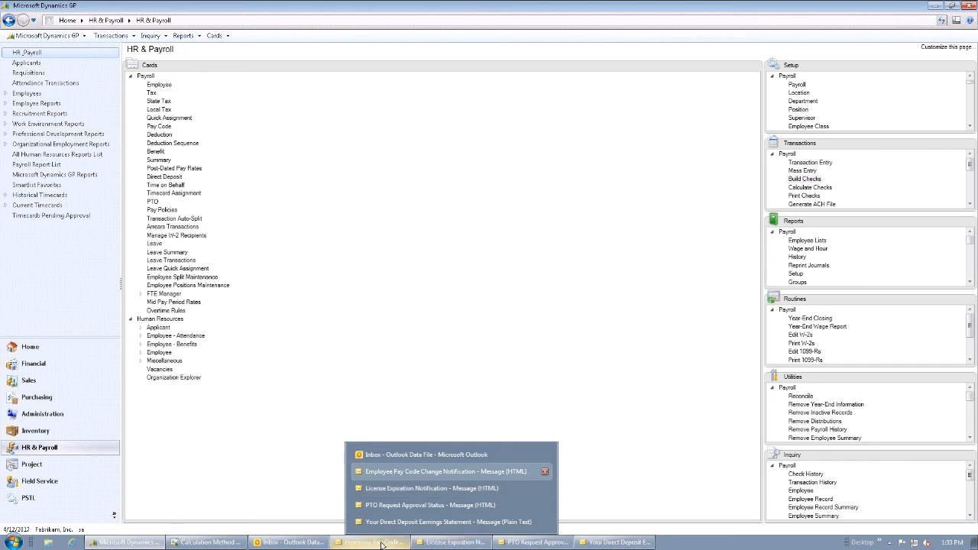
{"action": "left_click", "coordinate": [445, 471]}
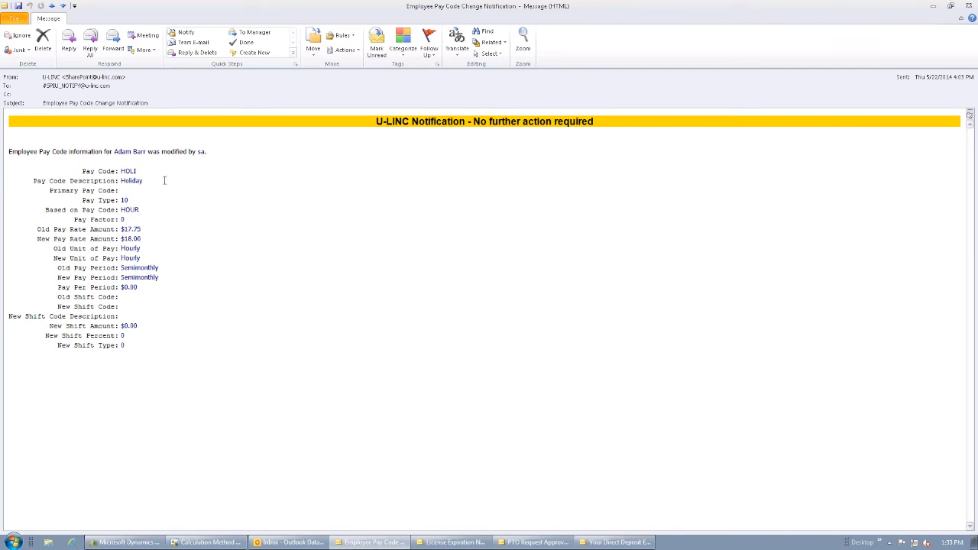
{"action": "left_click", "coordinate": [449, 543]}
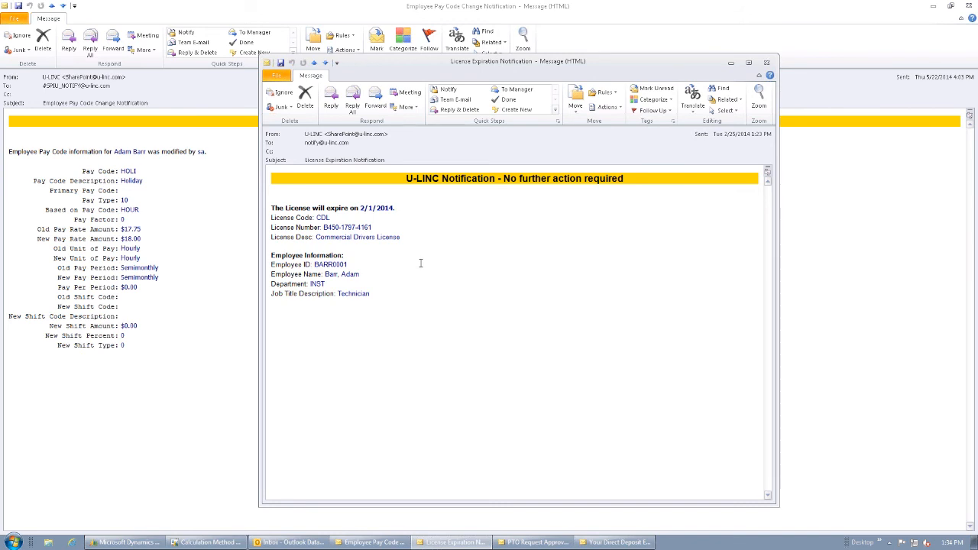
{"action": "left_click", "coordinate": [530, 544]}
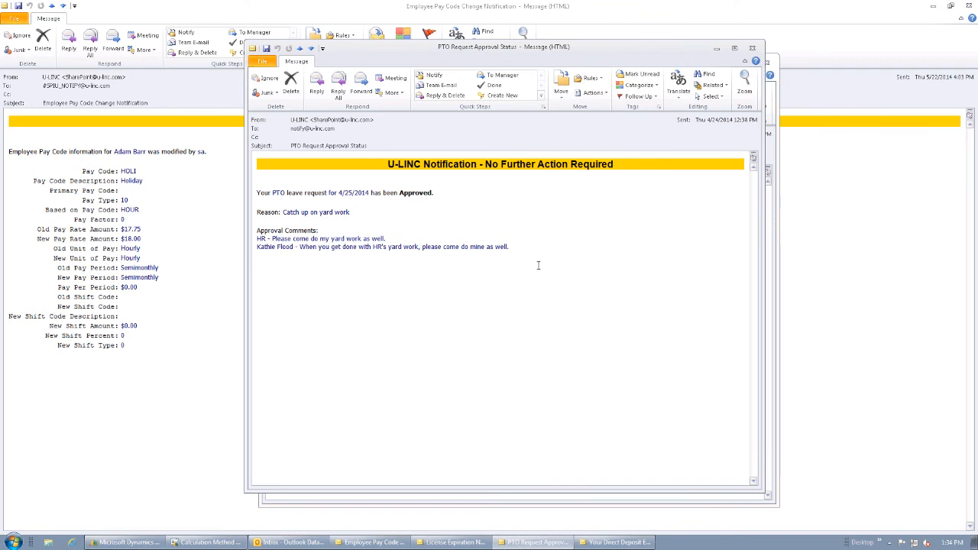
{"action": "left_click", "coordinate": [752, 49]}
{"action": "left_click", "coordinate": [767, 62]}
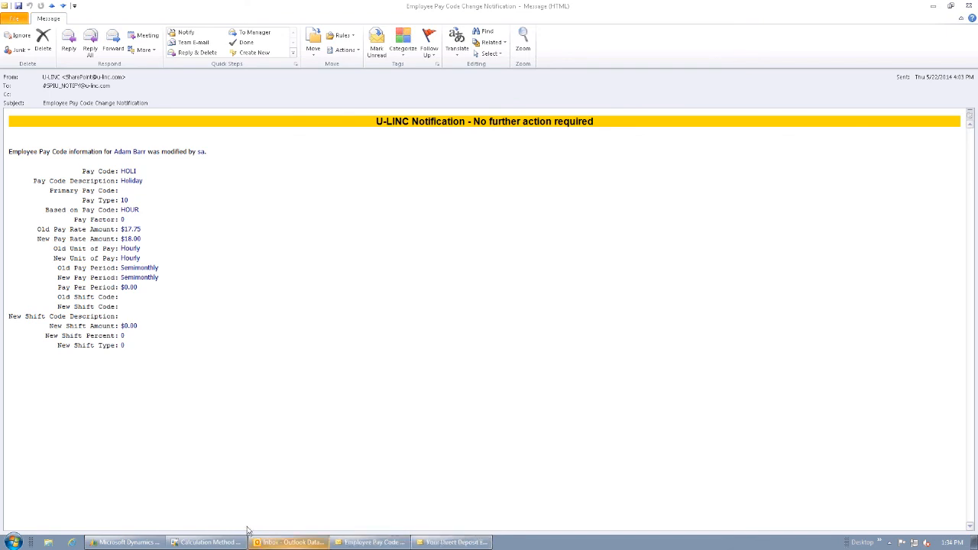
Step: Switch back to Microsoft Dynamics GP and calculate the payroll gross-up for a net amount entered as 150
{"action": "left_click", "coordinate": [125, 543]}
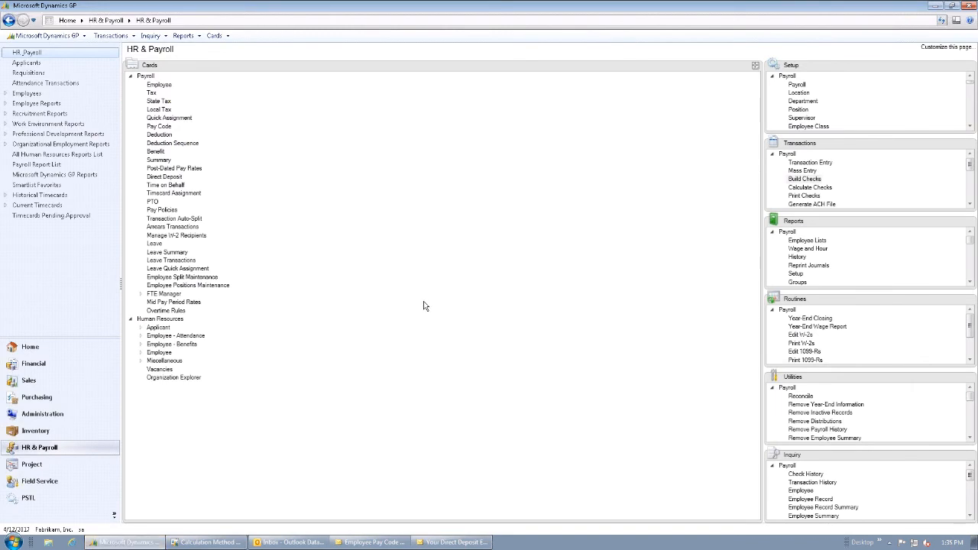
{"action": "left_click", "coordinate": [70, 36]}
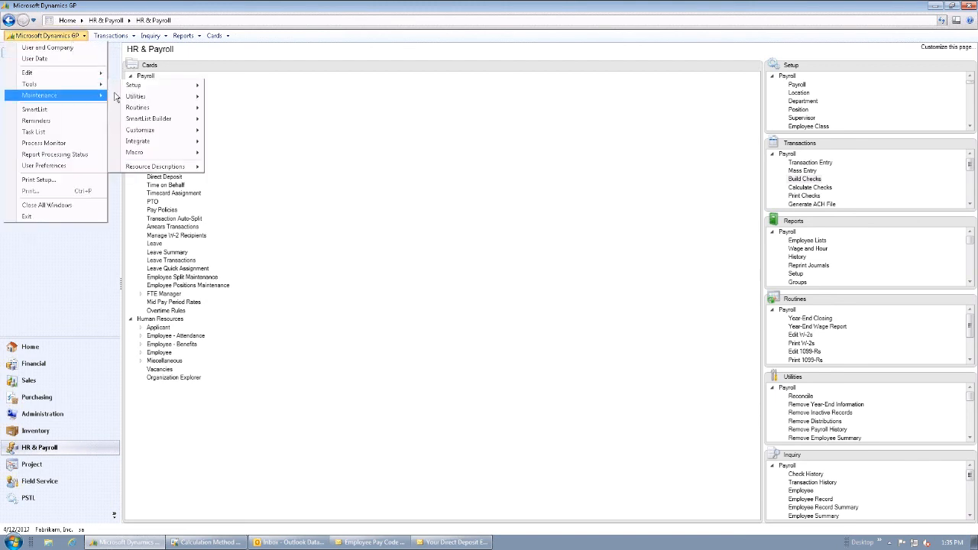
{"action": "mouse_move", "coordinate": [107, 95]}
{"action": "mouse_move", "coordinate": [46, 84]}
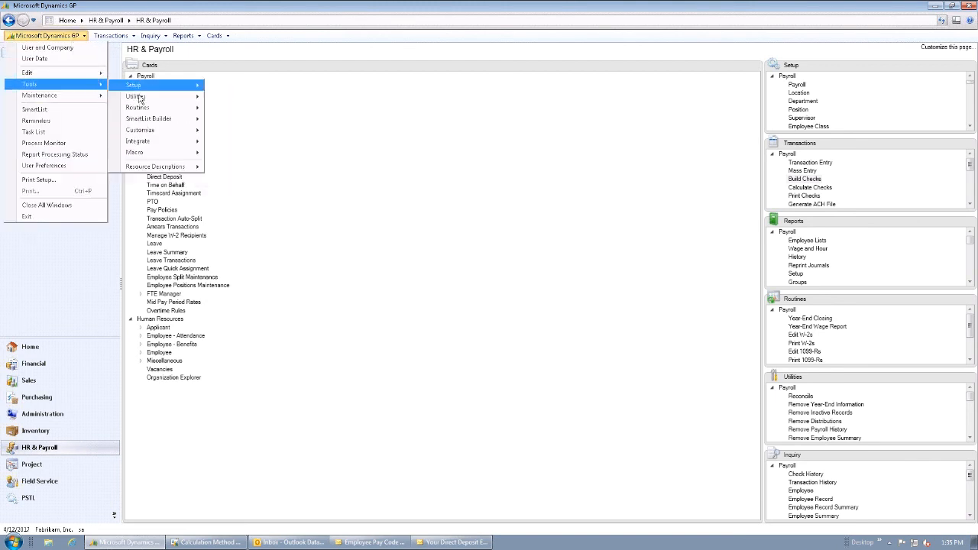
{"action": "mouse_move", "coordinate": [142, 97]}
{"action": "mouse_move", "coordinate": [252, 164]}
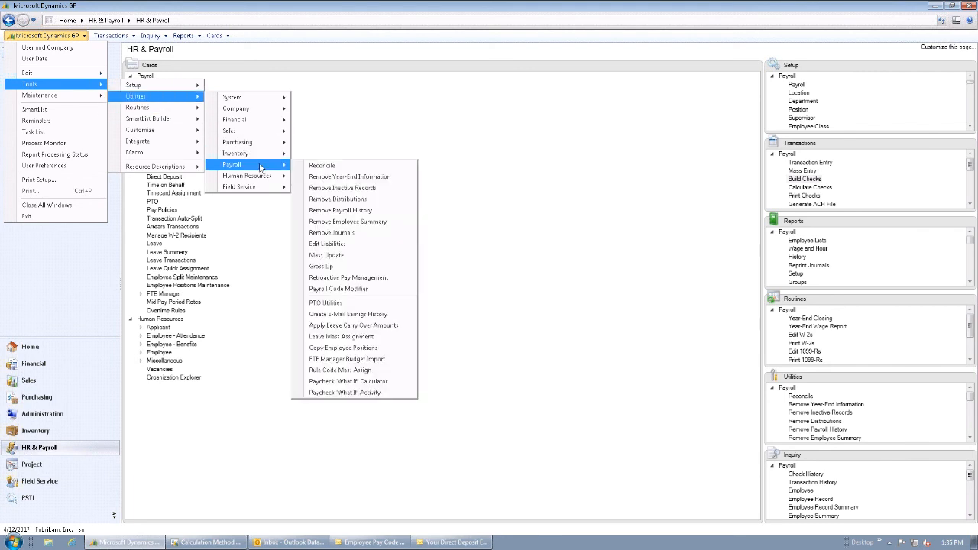
{"action": "left_click", "coordinate": [337, 268]}
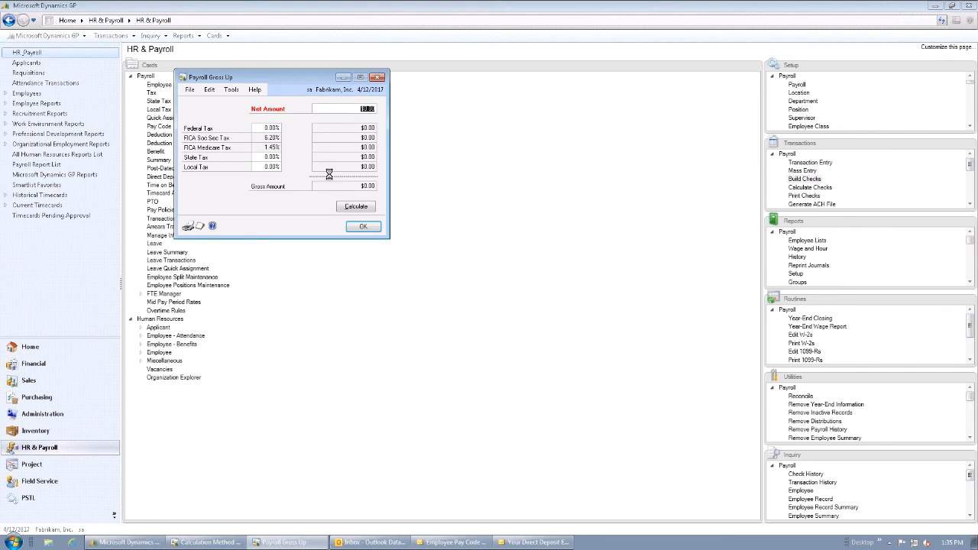
{"action": "type", "text": "150"}
{"action": "key", "text": "Tab"}
{"action": "left_click", "coordinate": [356, 208]}
{"action": "left_click", "coordinate": [363, 228]}
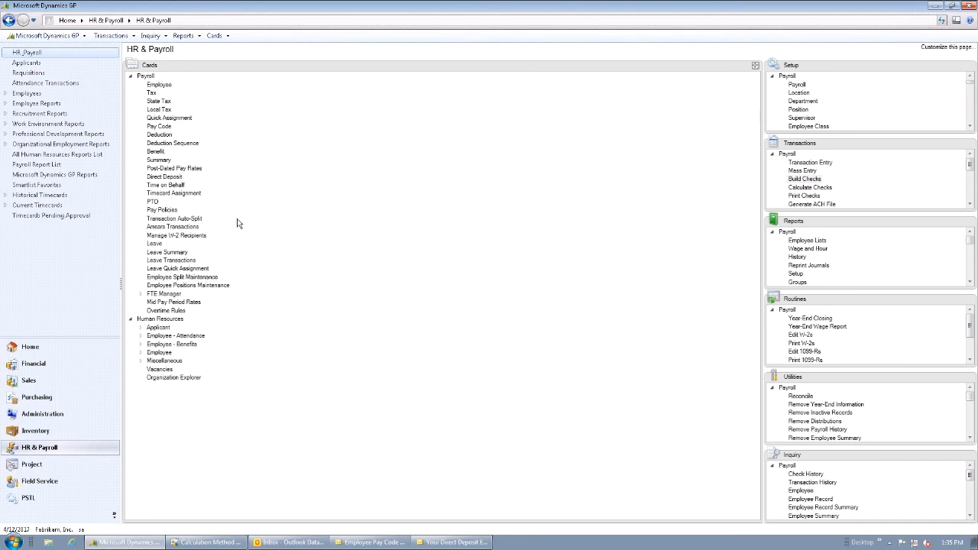
{"action": "left_click", "coordinate": [46, 35]}
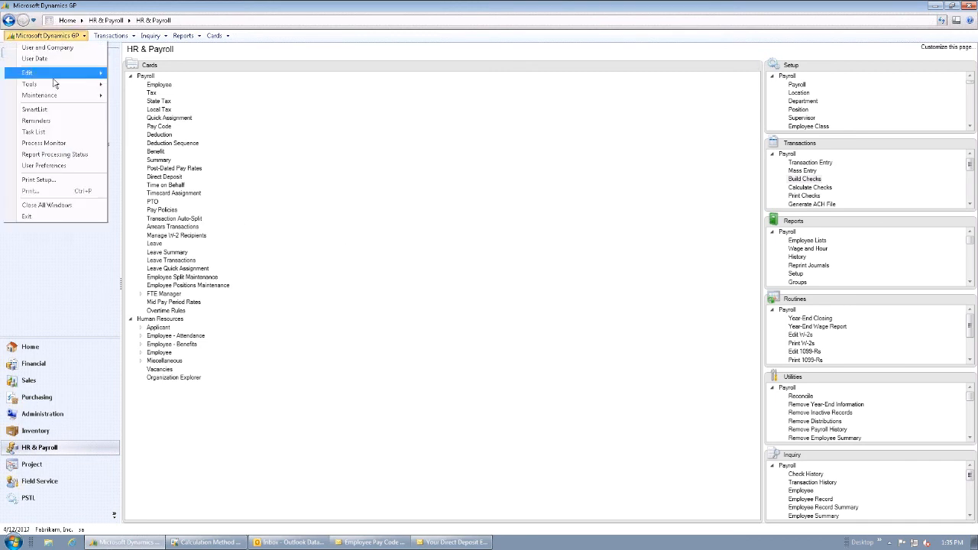
{"action": "mouse_move", "coordinate": [57, 87]}
{"action": "mouse_move", "coordinate": [104, 95]}
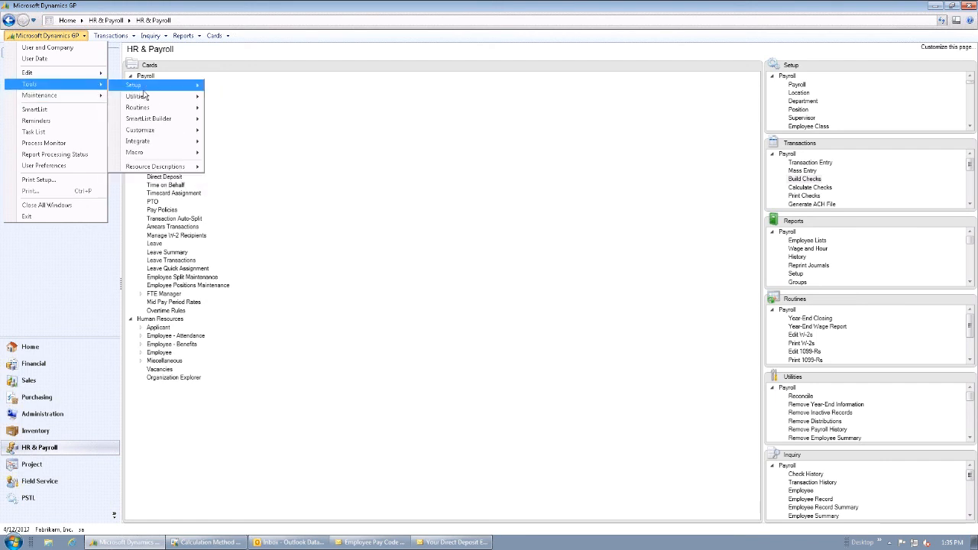
{"action": "left_click", "coordinate": [324, 346]}
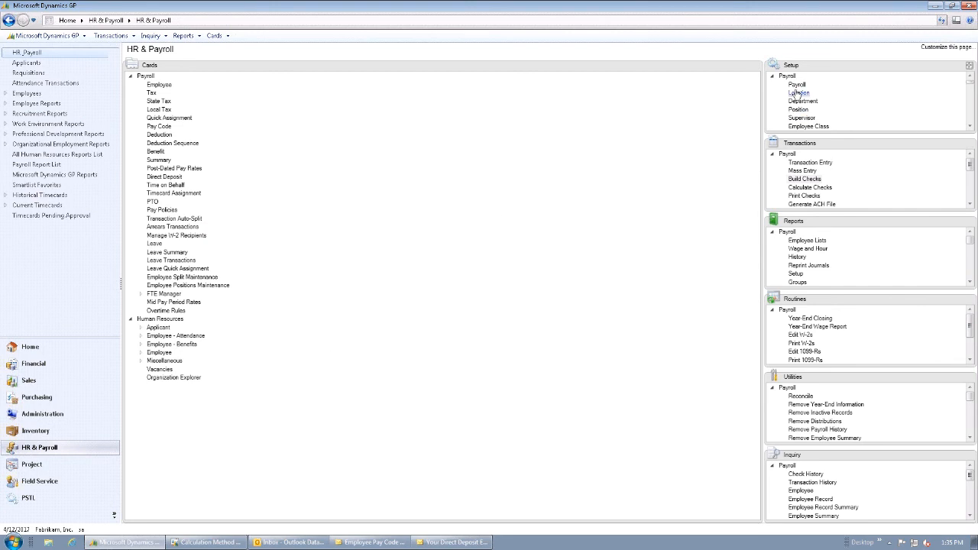
Step: Load the employee's record by employee ID in Employee Maintenance and open the Paycheck 'What If' Calculator from it
{"action": "left_click", "coordinate": [159, 86]}
{"action": "type", "text": "BARR0001"}
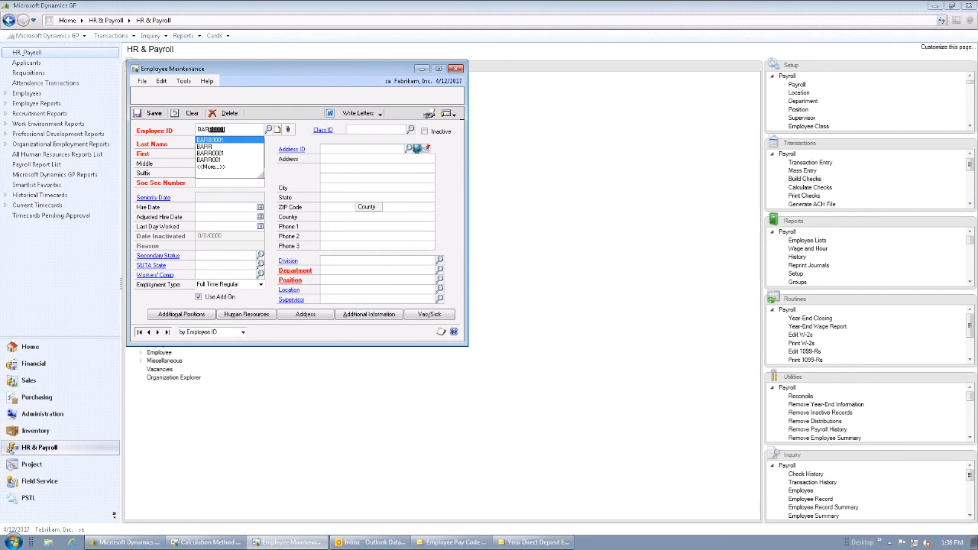
{"action": "key", "text": "Tab"}
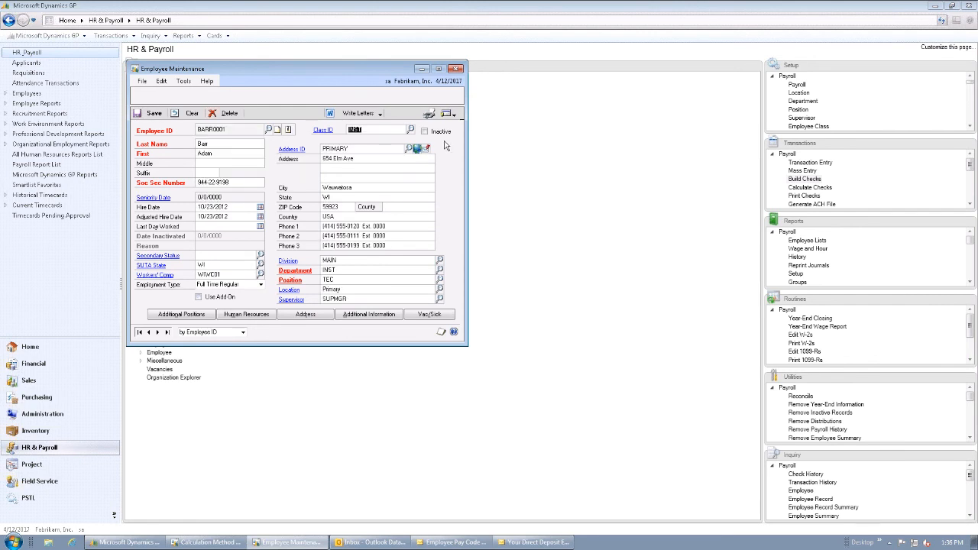
{"action": "left_click", "coordinate": [455, 117]}
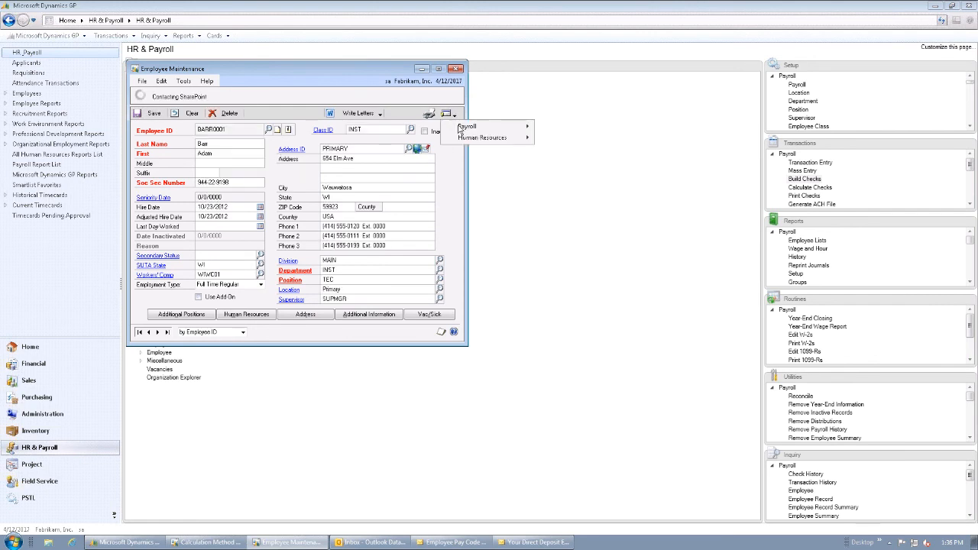
{"action": "mouse_move", "coordinate": [461, 130]}
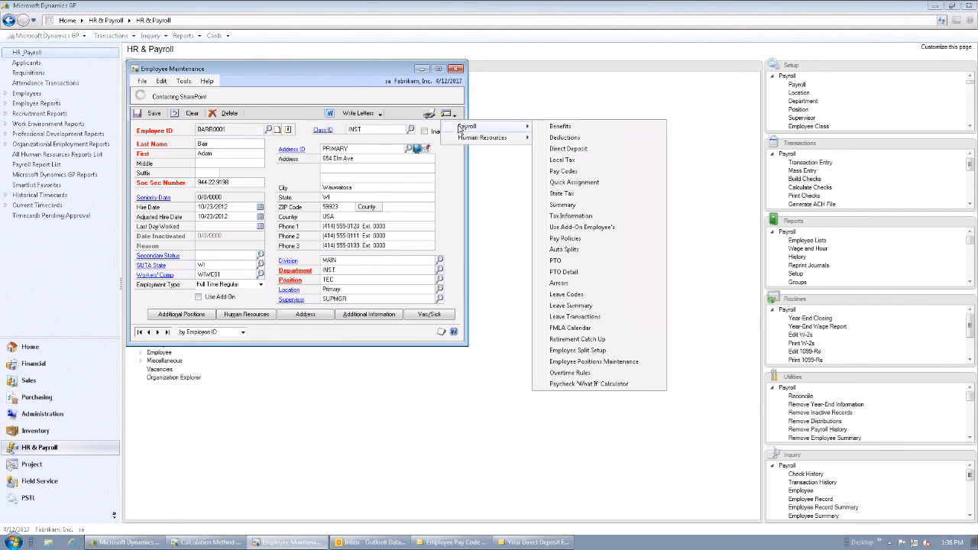
{"action": "left_click", "coordinate": [590, 384]}
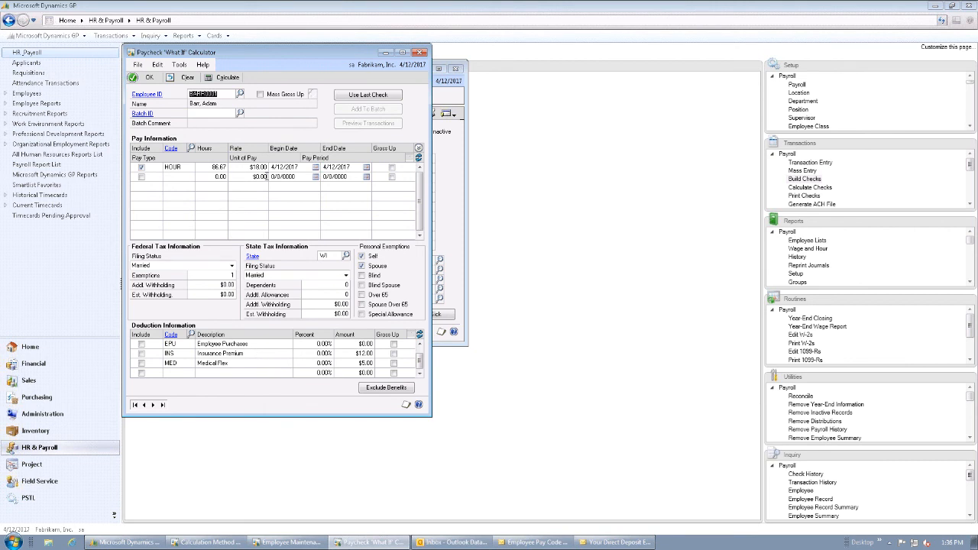
Step: In the calculator, set the federal tax exemptions to 0 and add the BONS pay code below the HOUR line
{"action": "left_click", "coordinate": [232, 275]}
{"action": "left_click", "coordinate": [176, 178]}
{"action": "type", "text": "BONS"}
{"action": "key", "text": "Tab"}
{"action": "type", "text": "0.05"}
{"action": "key", "text": "Tab"}
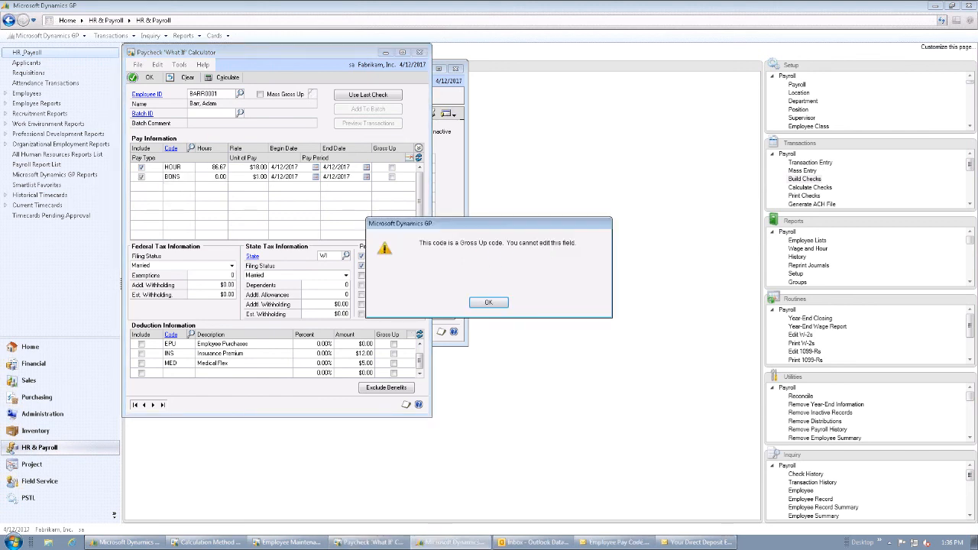
{"action": "left_click", "coordinate": [495, 303]}
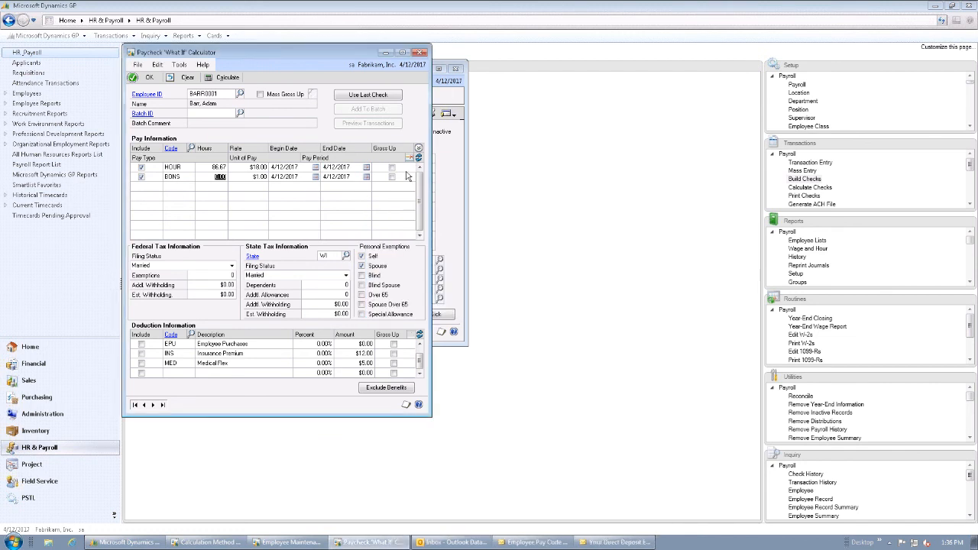
Step: Enter the BONS line's rate and mark it for gross-up, closing the calculator and the employee record when finished
{"action": "key", "text": "Tab"}
{"action": "type", "text": "0.50000"}
{"action": "left_click", "coordinate": [392, 177]}
{"action": "left_click", "coordinate": [419, 52]}
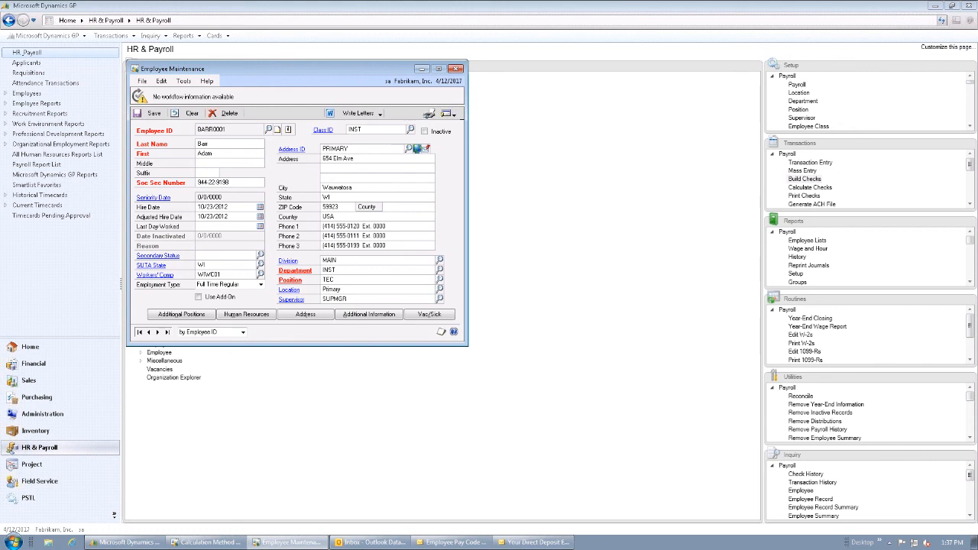
{"action": "left_click", "coordinate": [458, 68]}
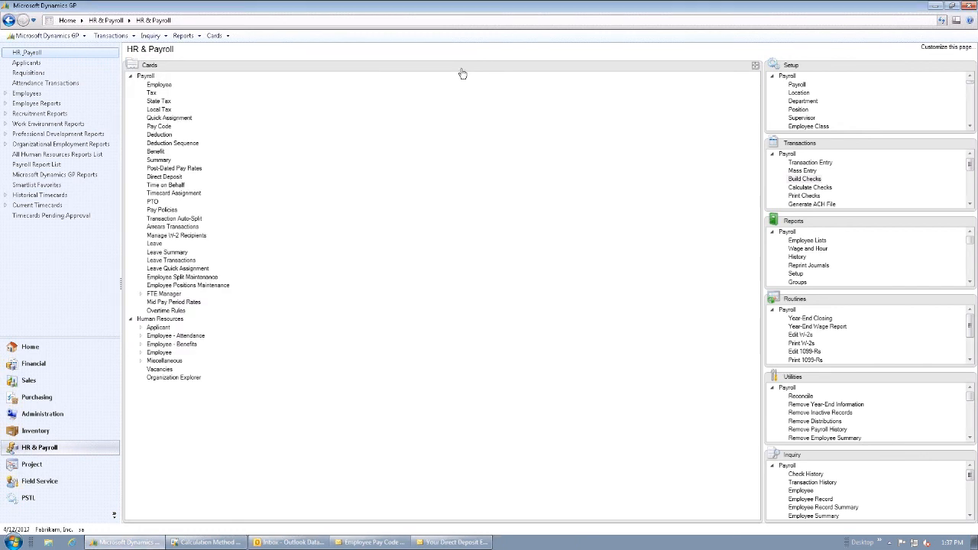
Step: Load the LEAVE BALANCES pivot table report in Excel Report Builder, examine its tables and displayed fields, and close it
{"action": "left_click", "coordinate": [34, 36]}
{"action": "mouse_move", "coordinate": [49, 87]}
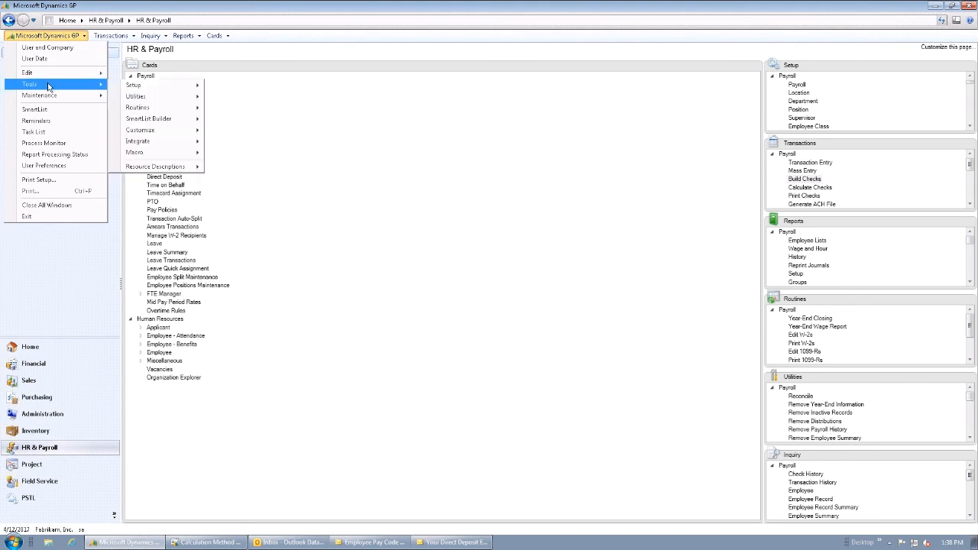
{"action": "mouse_move", "coordinate": [156, 120]}
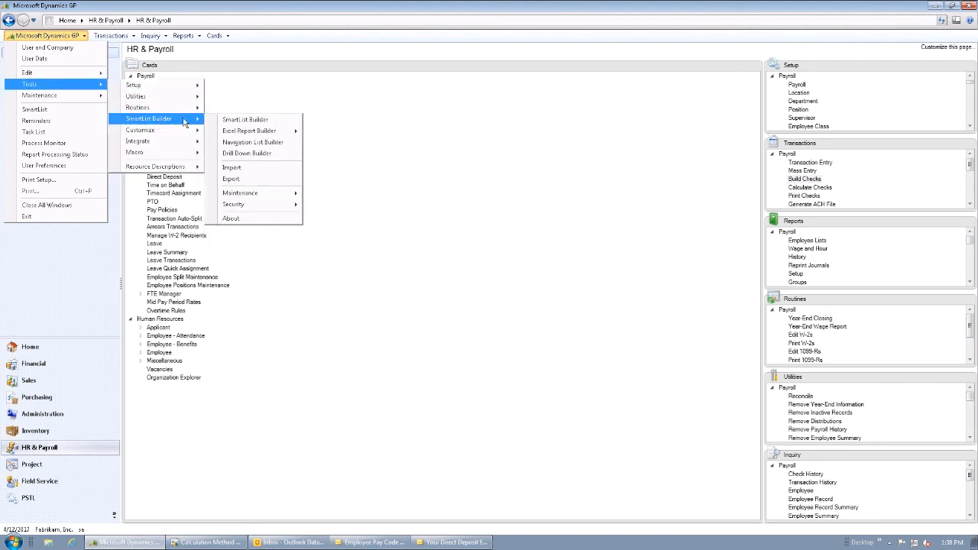
{"action": "mouse_move", "coordinate": [243, 135]}
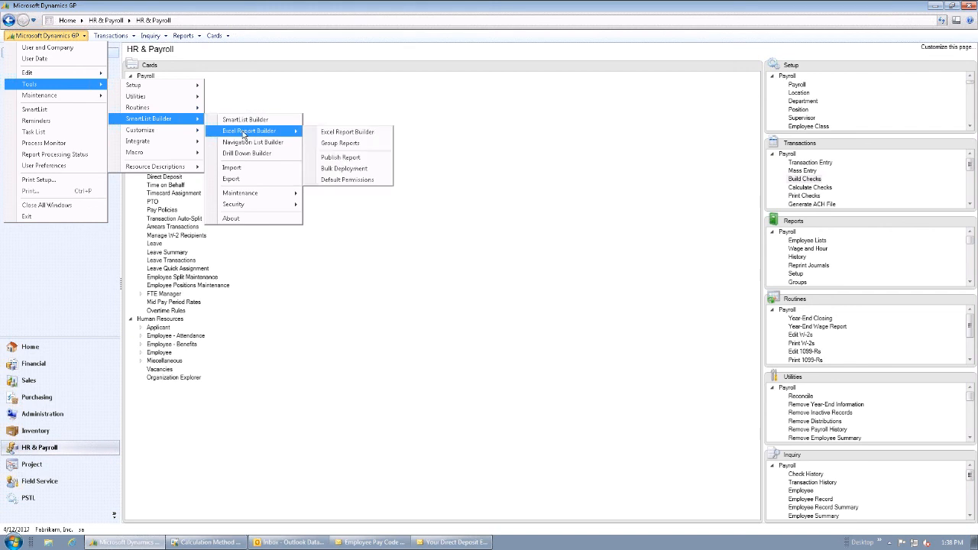
{"action": "left_click", "coordinate": [334, 134]}
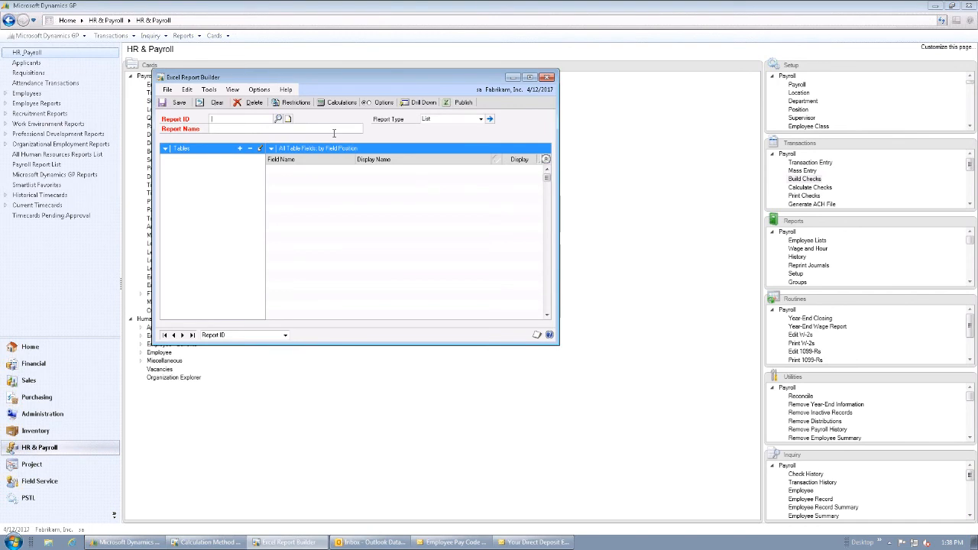
{"action": "left_click", "coordinate": [279, 121]}
{"action": "double_click", "coordinate": [286, 159]}
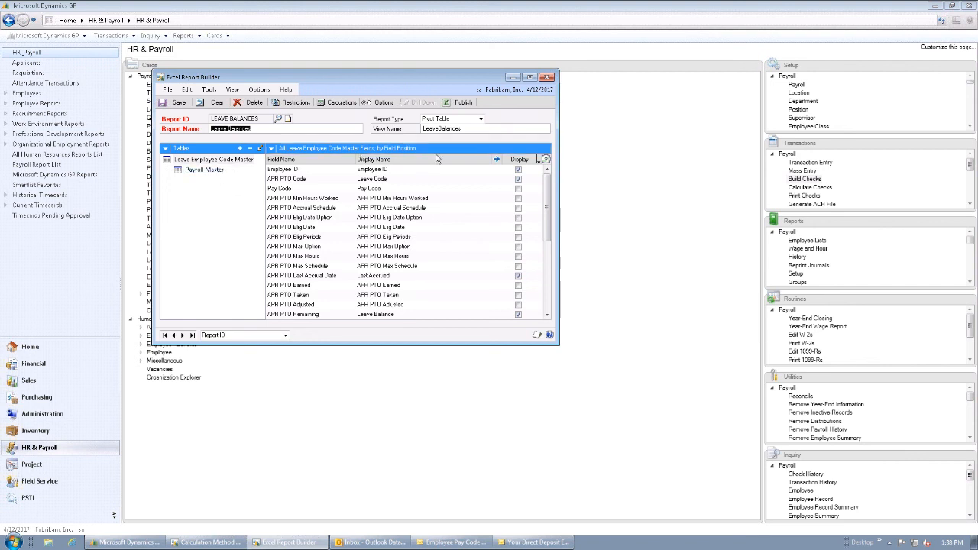
{"action": "left_click", "coordinate": [549, 77]}
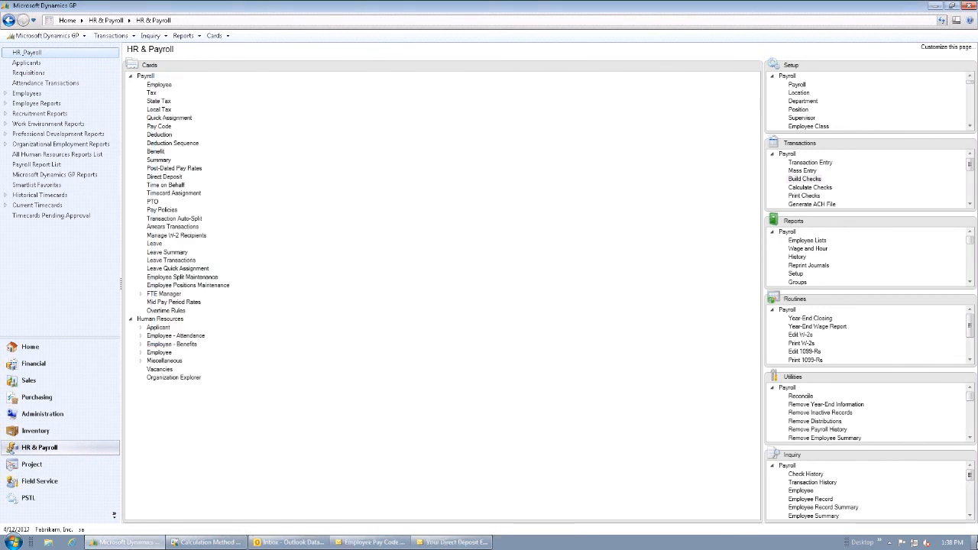
Step: Open the GPSAM Leave Balances.xlsx workbook from the desktop and examine its pivot table of leave balances down to the INST department
{"action": "left_click", "coordinate": [974, 544]}
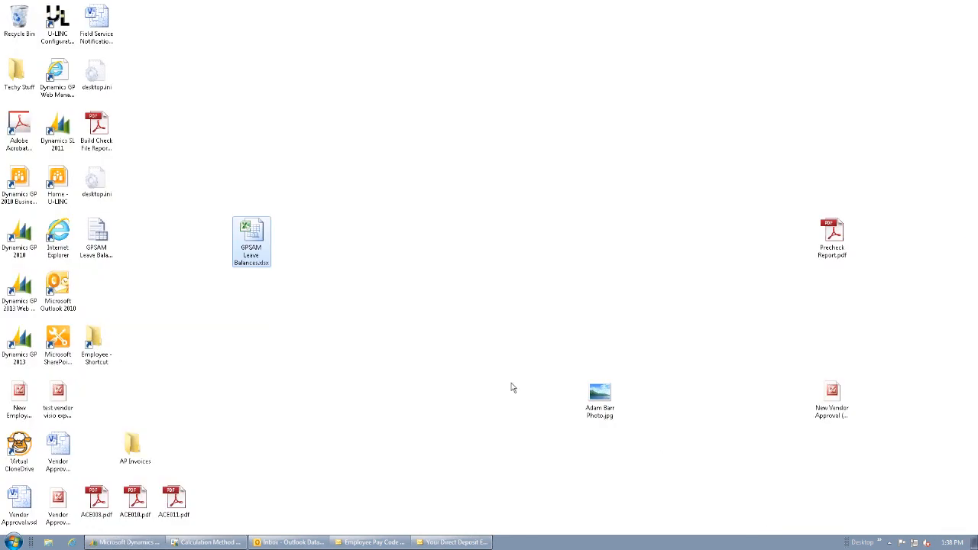
{"action": "double_click", "coordinate": [256, 239]}
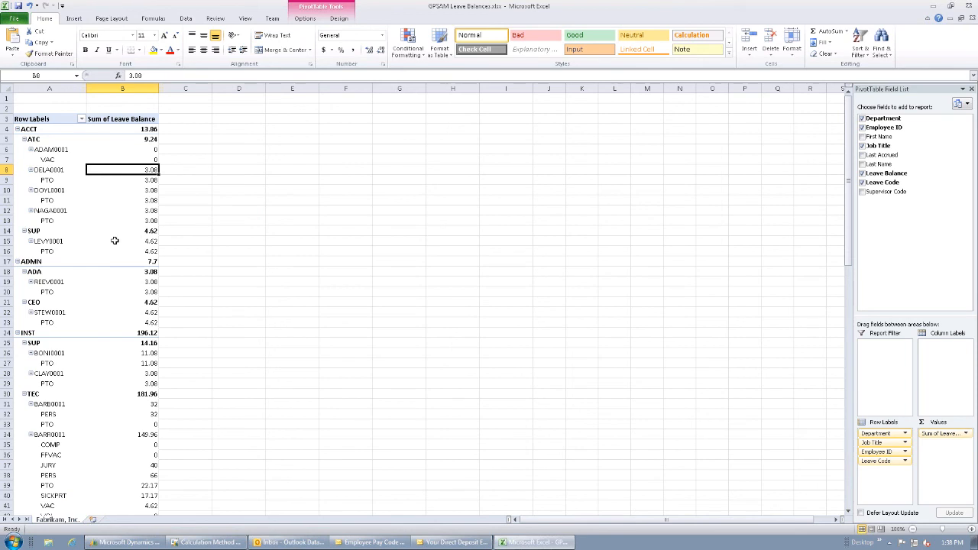
{"action": "mouse_move", "coordinate": [115, 243]}
{"action": "left_click", "coordinate": [848, 512]}
{"action": "scroll", "coordinate": [850, 517], "scroll_direction": "down", "scroll_amount": 3}
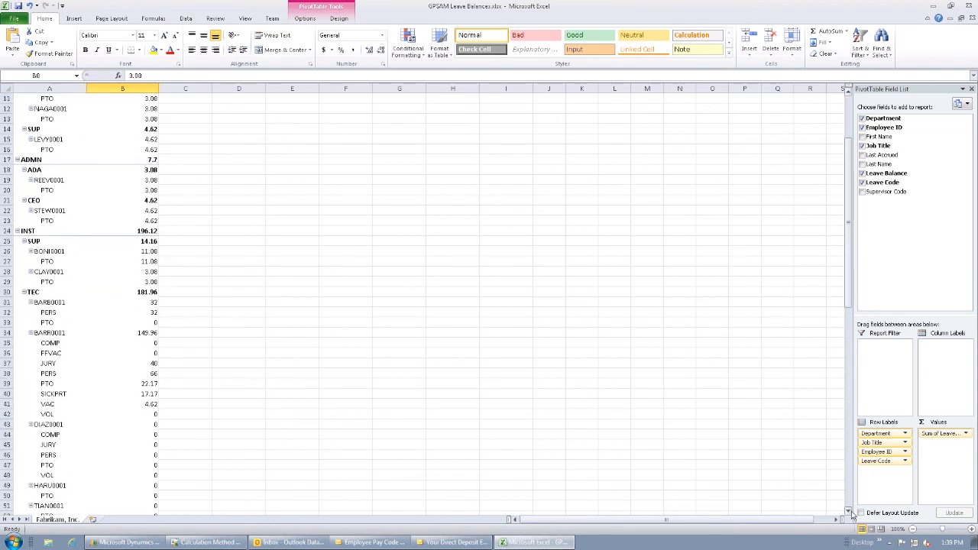
Step: Examine the COMP leave code and its balance under the INST department's TEC job title, closing the workbook without saving
{"action": "left_click", "coordinate": [50, 344]}
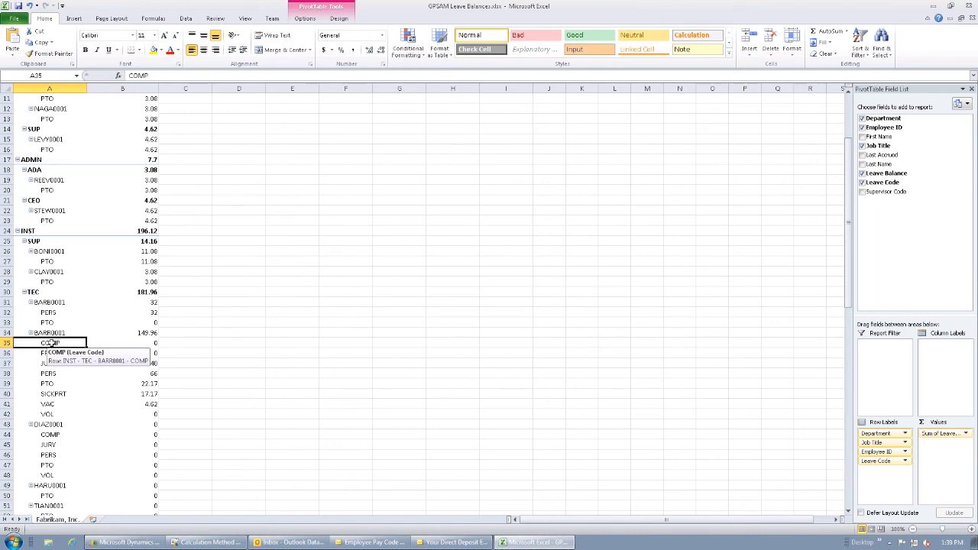
{"action": "left_click_drag", "start_coordinate": [143, 342], "coordinate": [145, 337]}
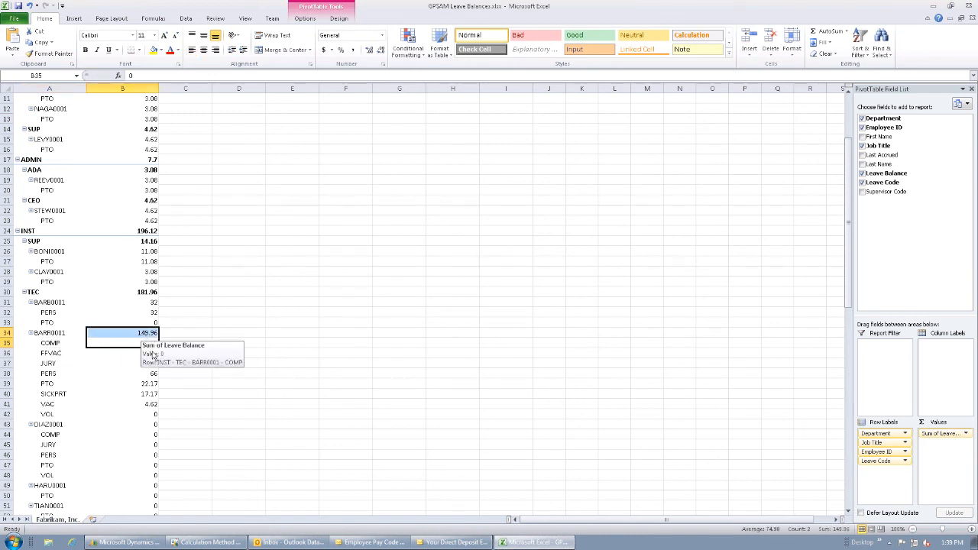
{"action": "left_click", "coordinate": [51, 344]}
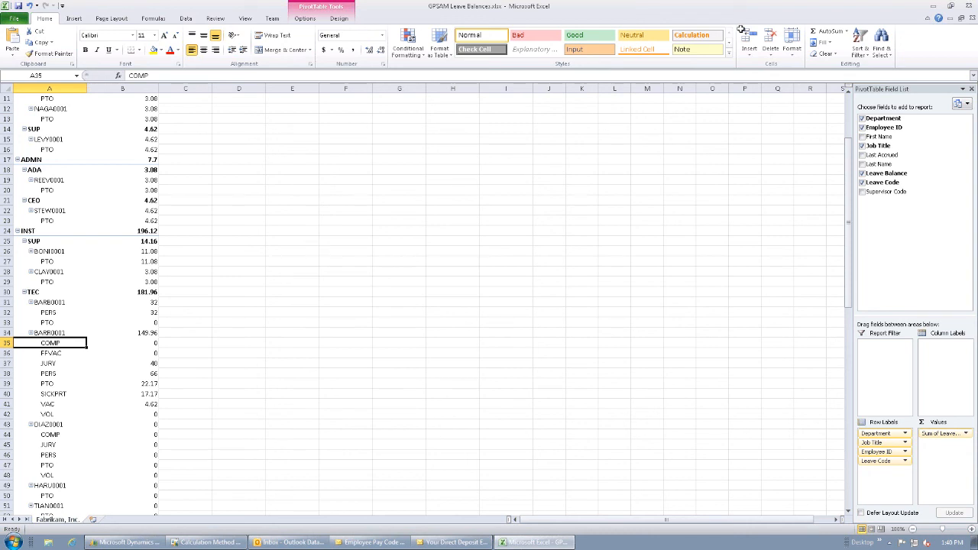
{"action": "left_click", "coordinate": [971, 6]}
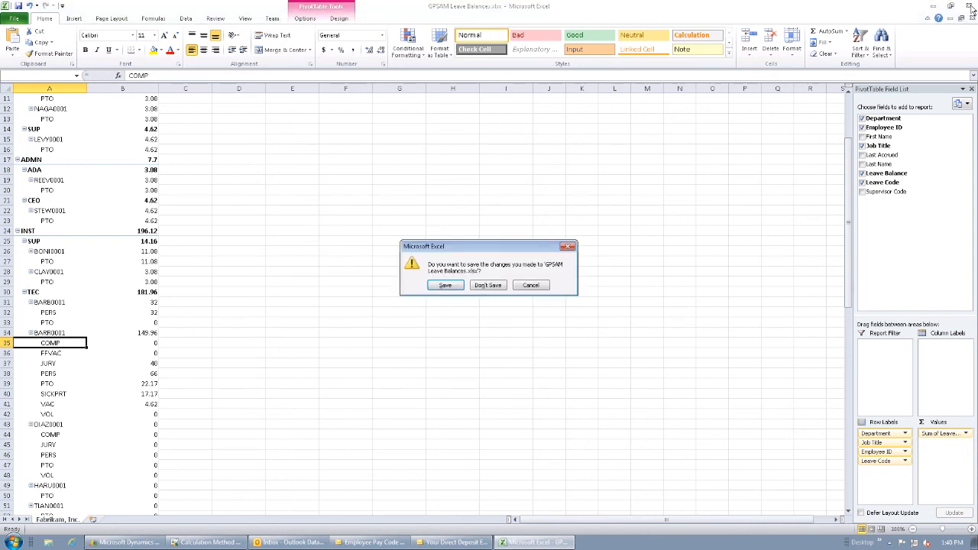
{"action": "left_click", "coordinate": [489, 286]}
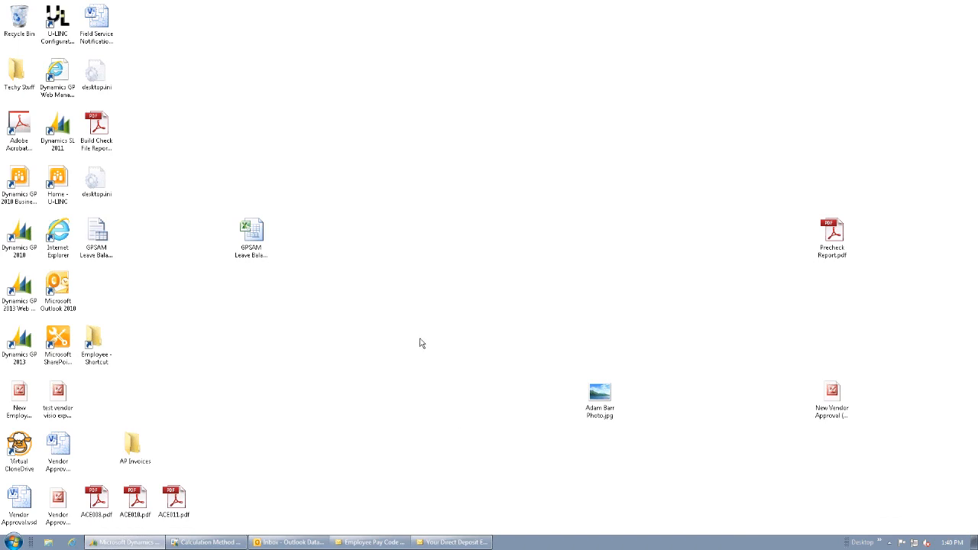
Step: Open the secure PDF attached to the 'Your Direct Deposit Earnings Statement' e-mail, entering the document open password
{"action": "left_click", "coordinate": [456, 546]}
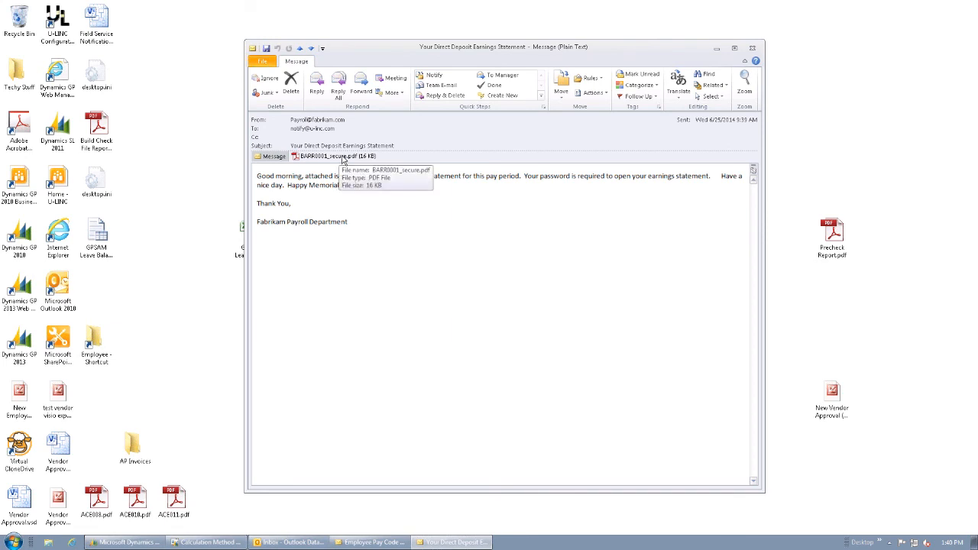
{"action": "left_click", "coordinate": [346, 158]}
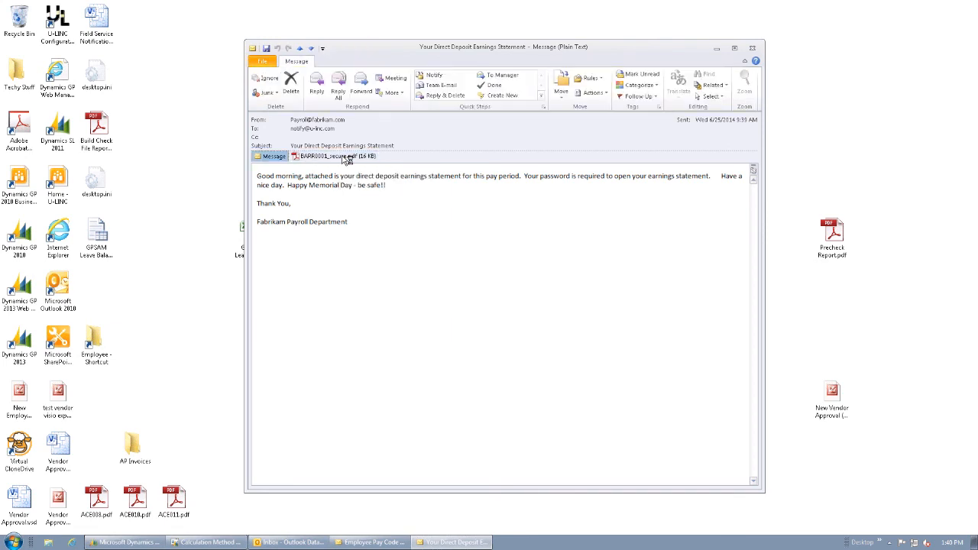
{"action": "double_click", "coordinate": [346, 158]}
{"action": "type", "text": "**"}
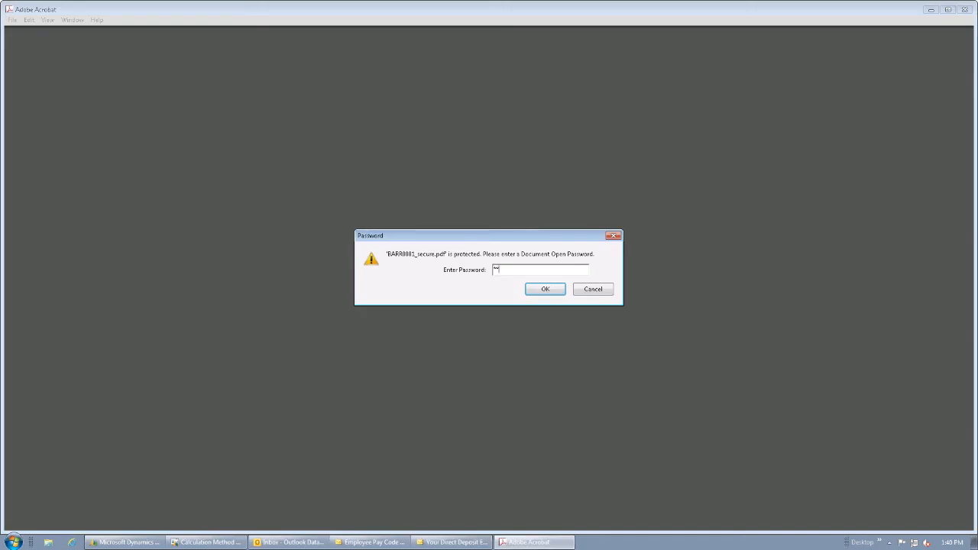
{"action": "type", "text": "****"}
{"action": "left_click", "coordinate": [546, 289]}
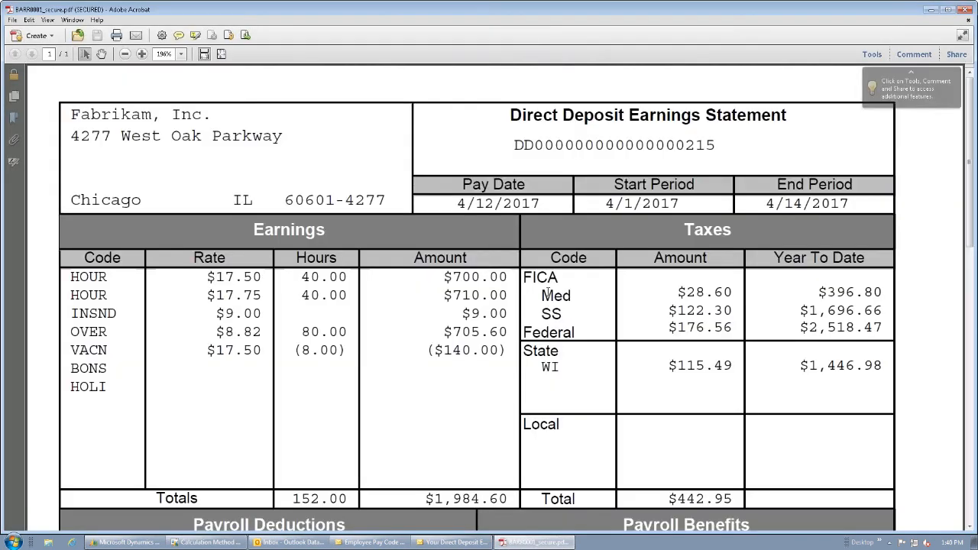
Step: Examine the direct deposit earnings statement at 100% zoom down to its deposit and miscellaneous sections, close it and switch to Microsoft Dynamics GP
{"action": "scroll", "coordinate": [380, 334], "scroll_direction": "down", "scroll_amount": 3}
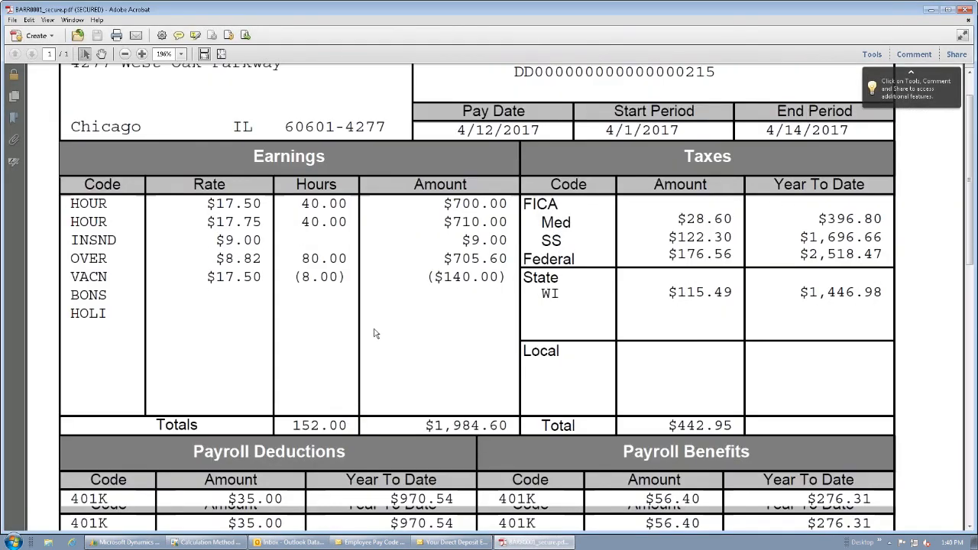
{"action": "scroll", "coordinate": [375, 333], "scroll_direction": "down", "scroll_amount": 1}
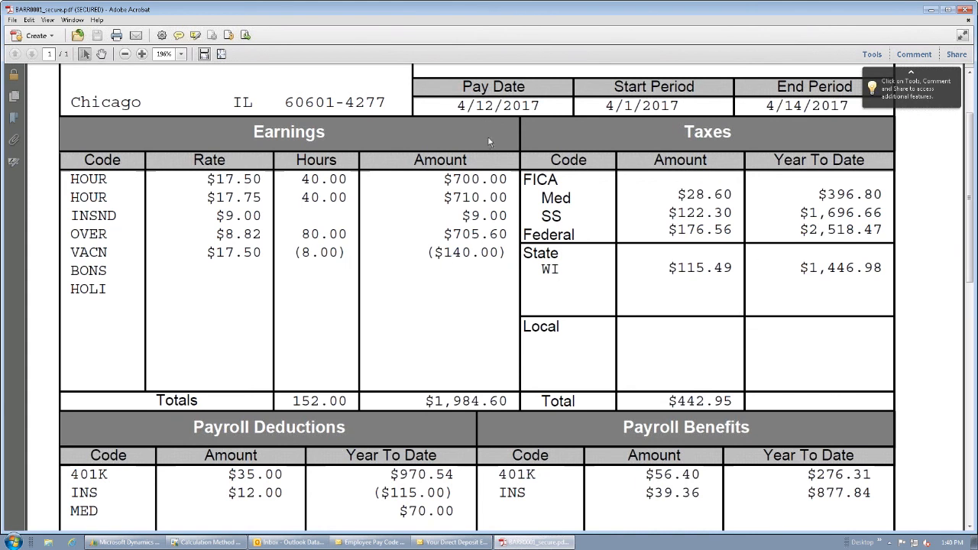
{"action": "left_click", "coordinate": [125, 54]}
{"action": "left_click", "coordinate": [125, 54]}
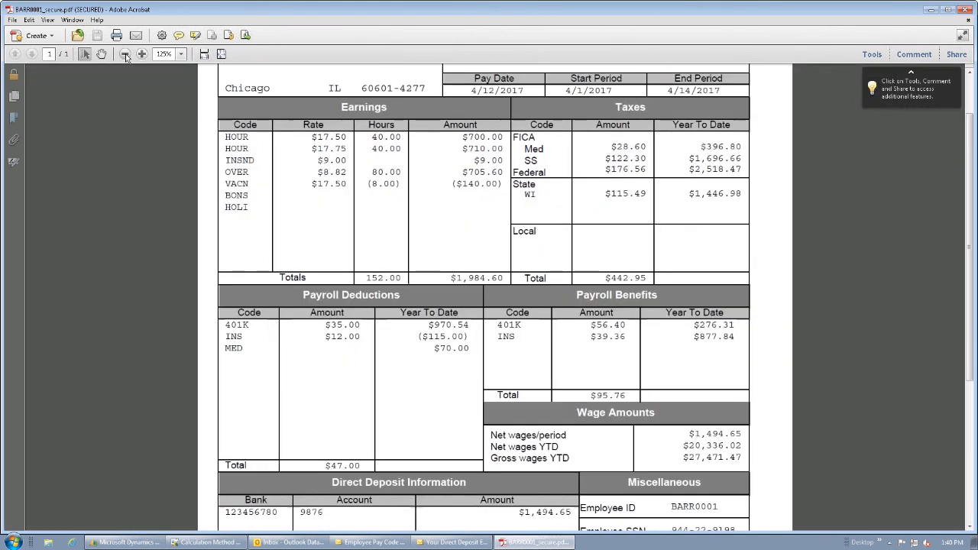
{"action": "left_click", "coordinate": [126, 54]}
{"action": "scroll", "coordinate": [588, 306], "scroll_direction": "down", "scroll_amount": 2}
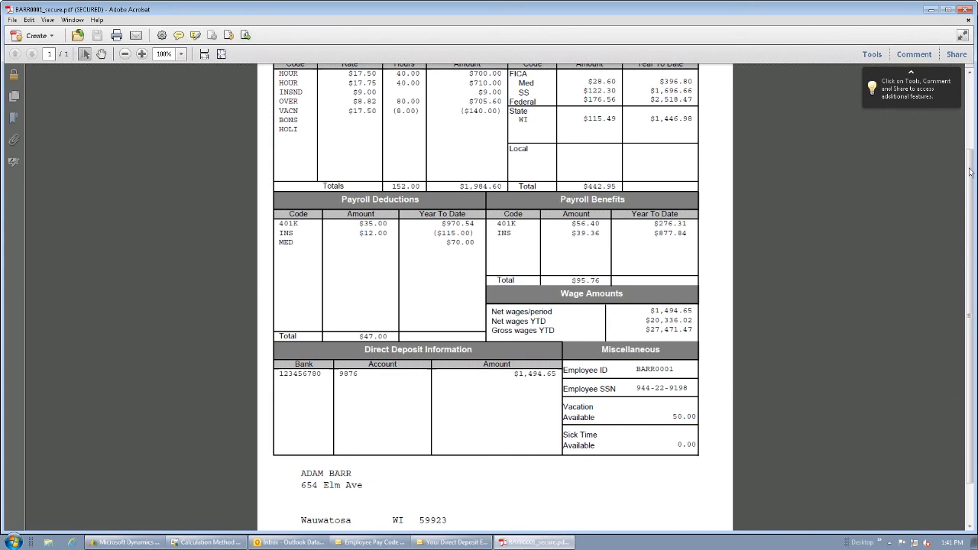
{"action": "left_click", "coordinate": [966, 10]}
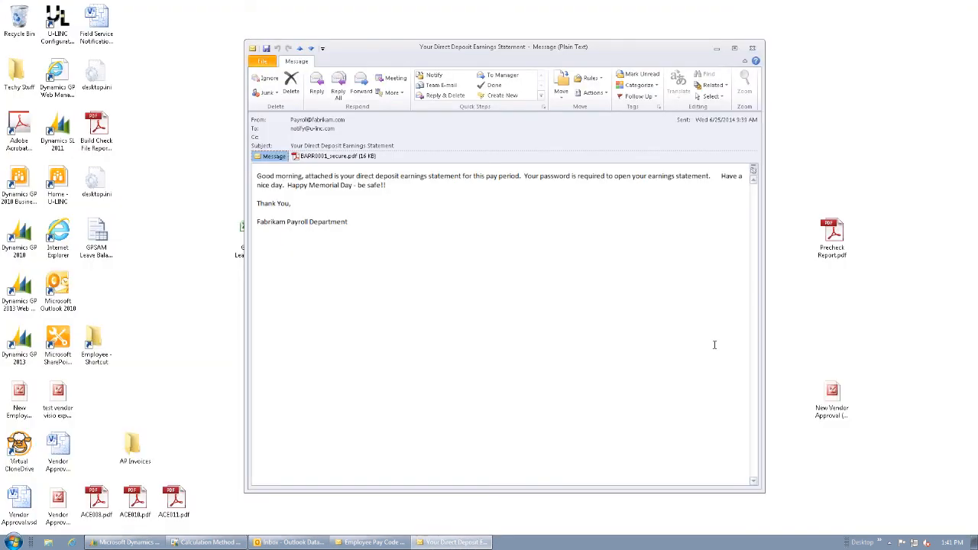
{"action": "left_click", "coordinate": [126, 541]}
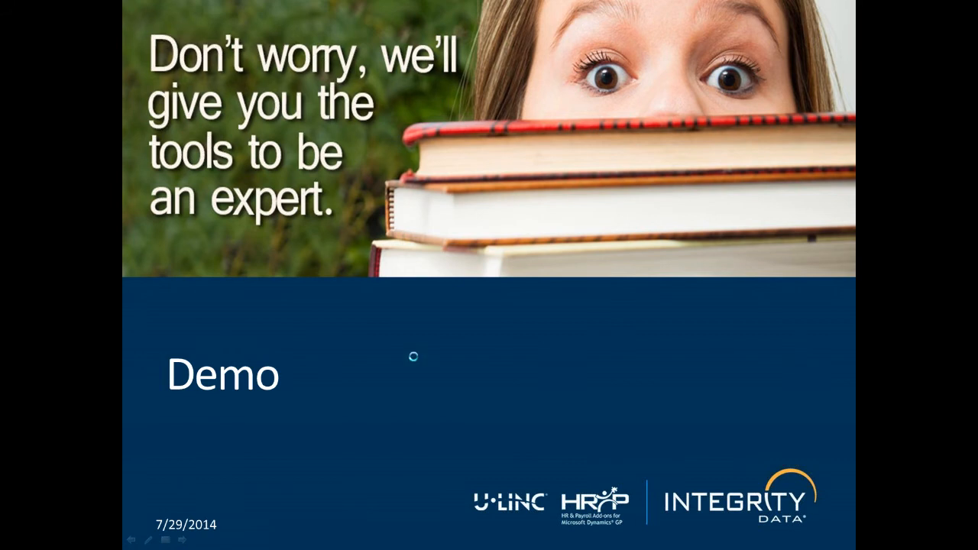
{"action": "left_click", "coordinate": [413, 357]}
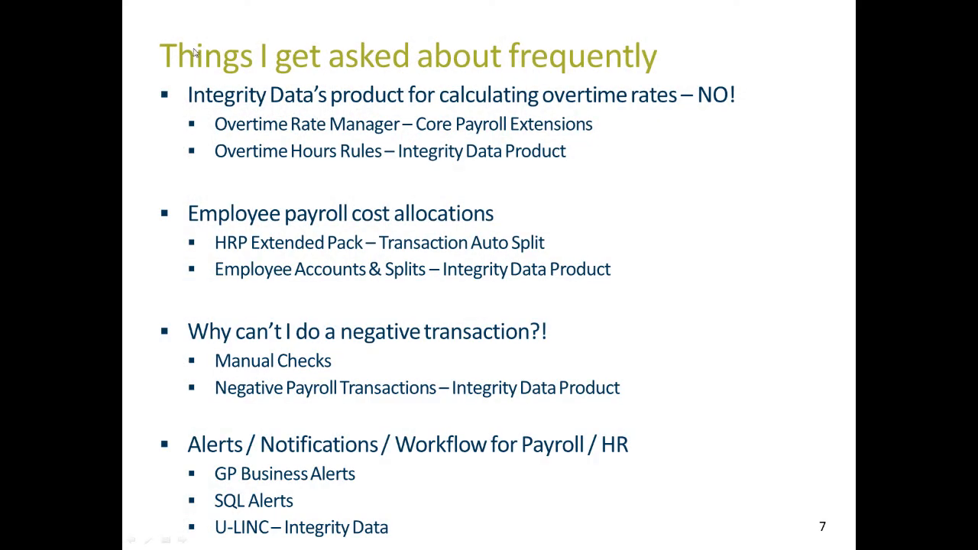